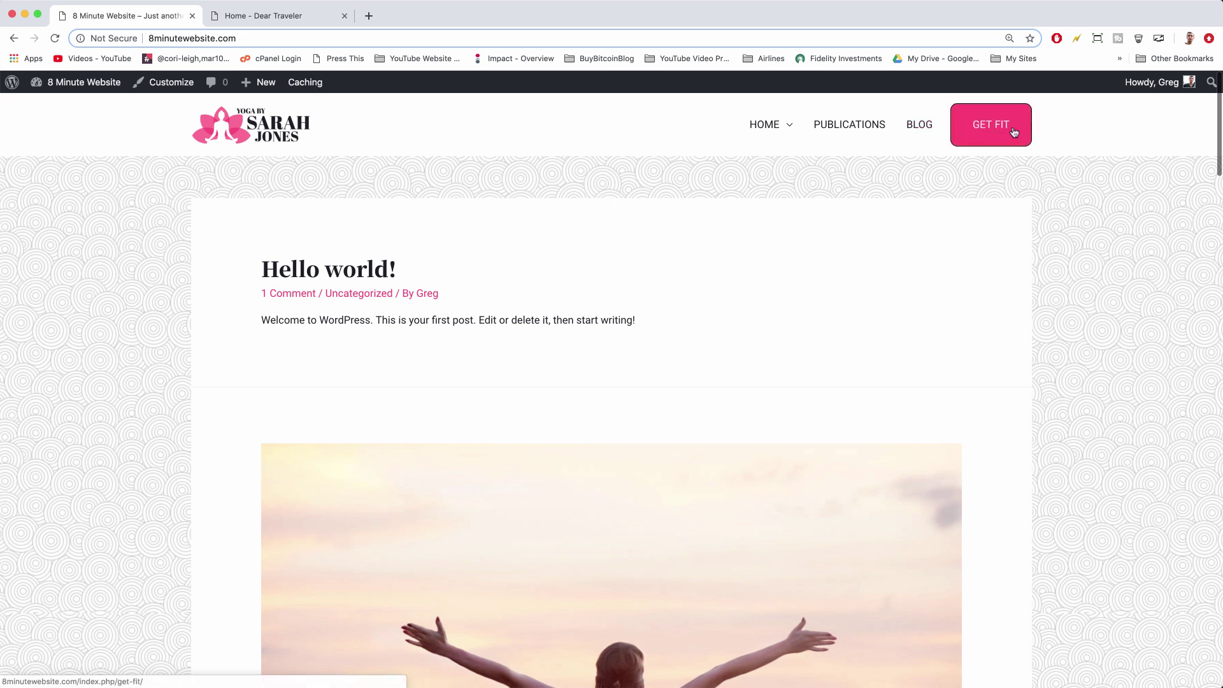
Step: Check the Dear Traveler site for reference, then open the 8 Minute Website's Additional CSS
{"action": "mouse_move", "coordinate": [1007, 130]}
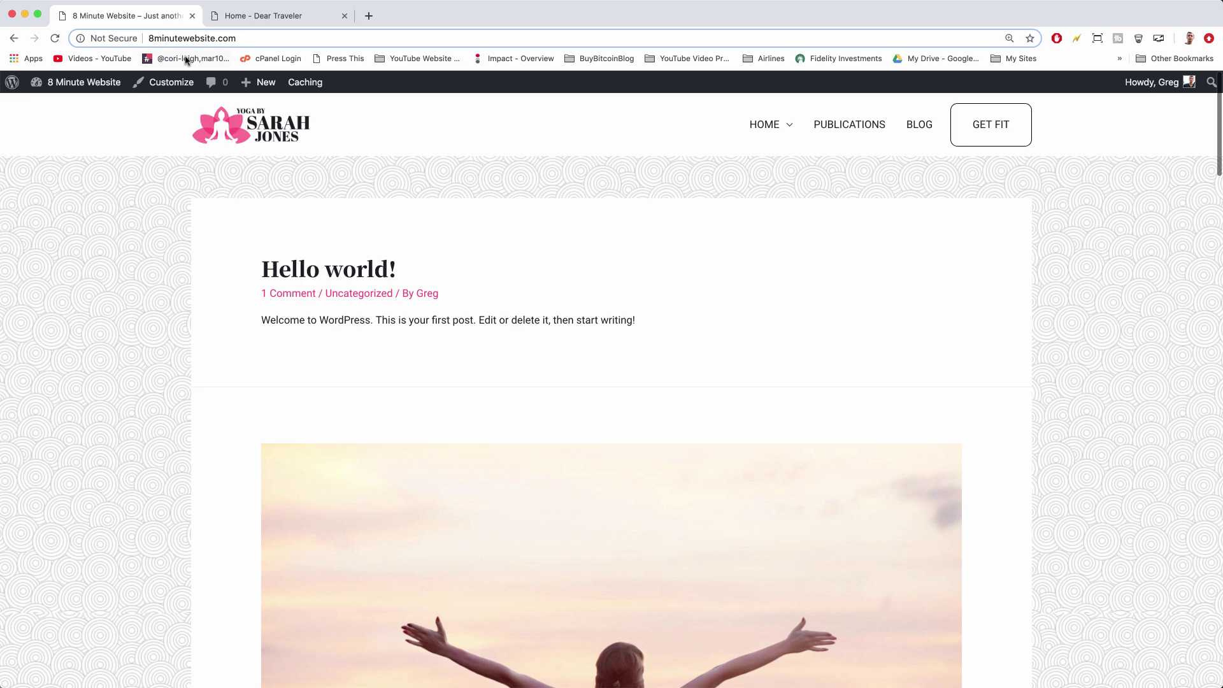
{"action": "left_click", "coordinate": [264, 18]}
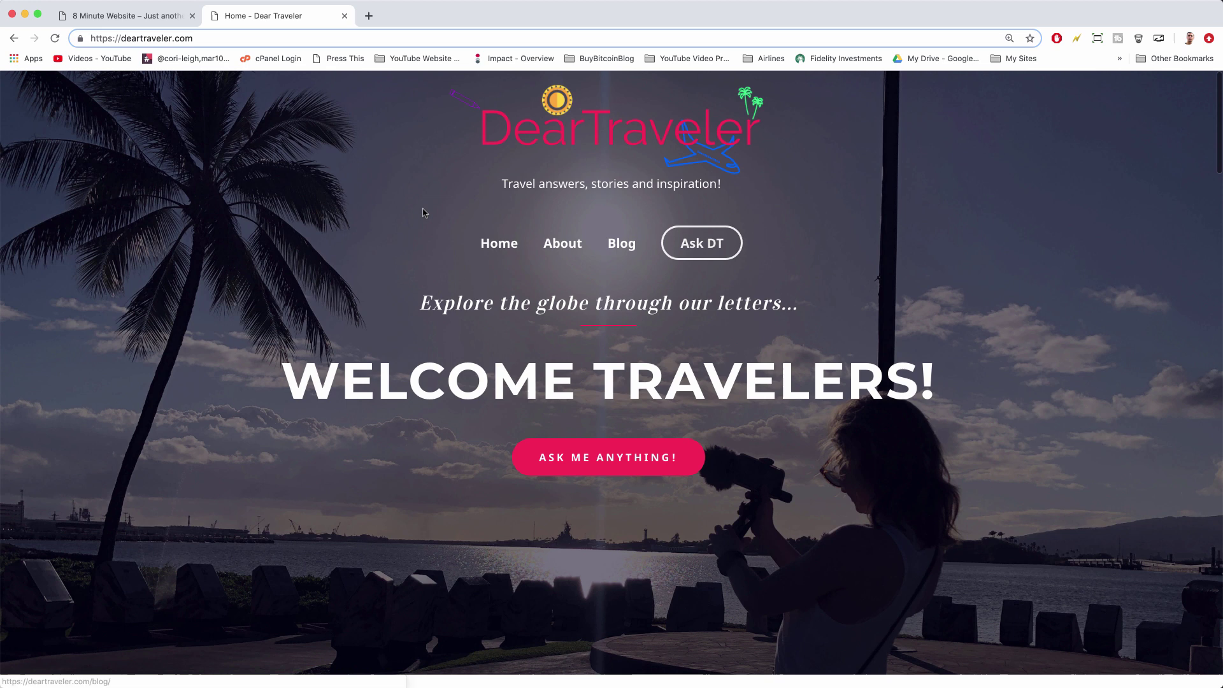
{"action": "left_click", "coordinate": [143, 17]}
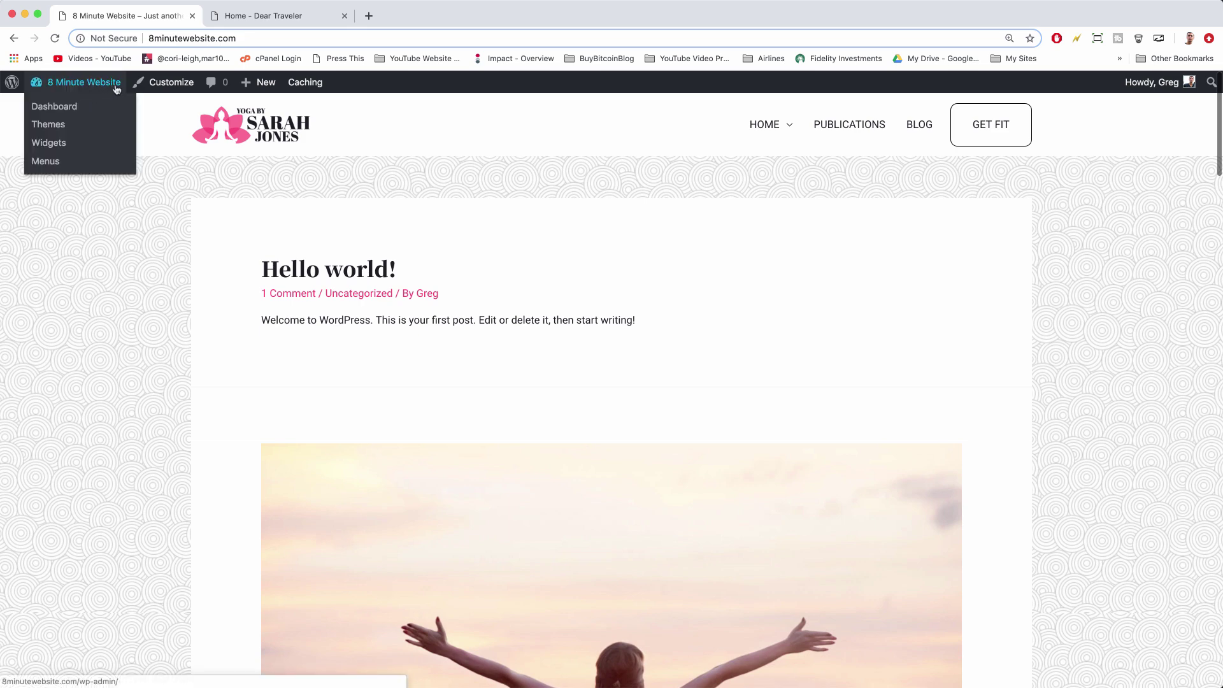
{"action": "left_click", "coordinate": [168, 88]}
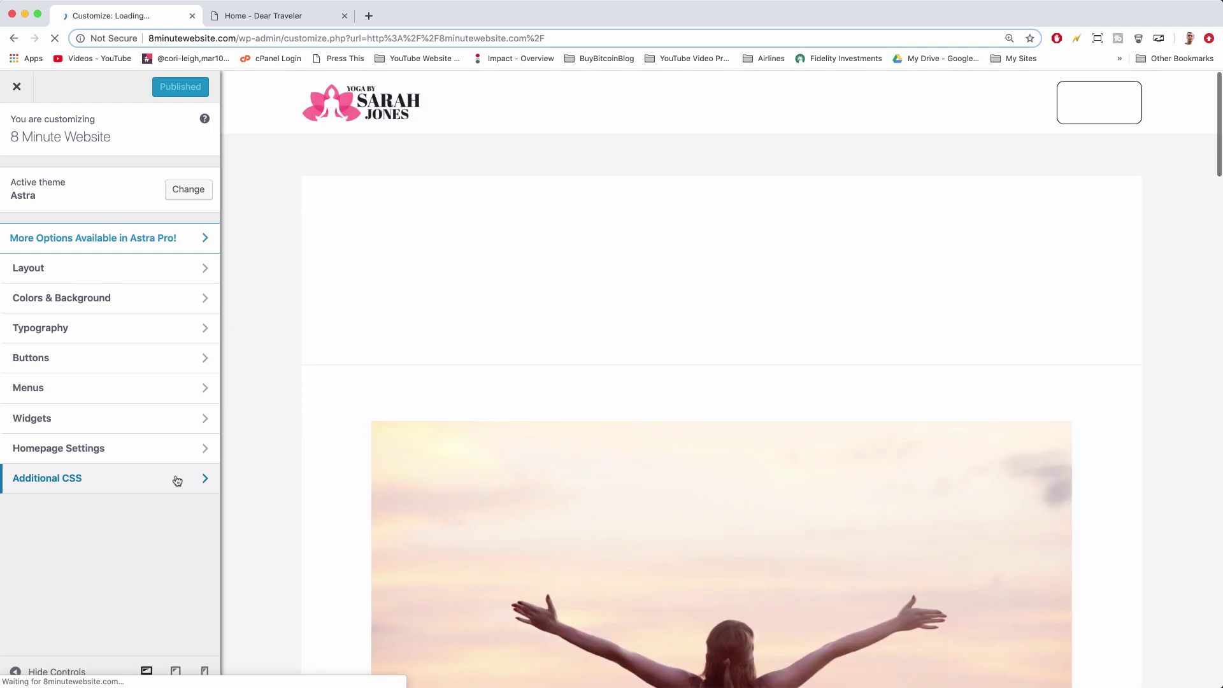
{"action": "left_click", "coordinate": [177, 481]}
Step: Delete the menu-item-97 rules on lines 5–18, publish, then restore them with Cmd+Z
{"action": "left_click", "coordinate": [103, 446]}
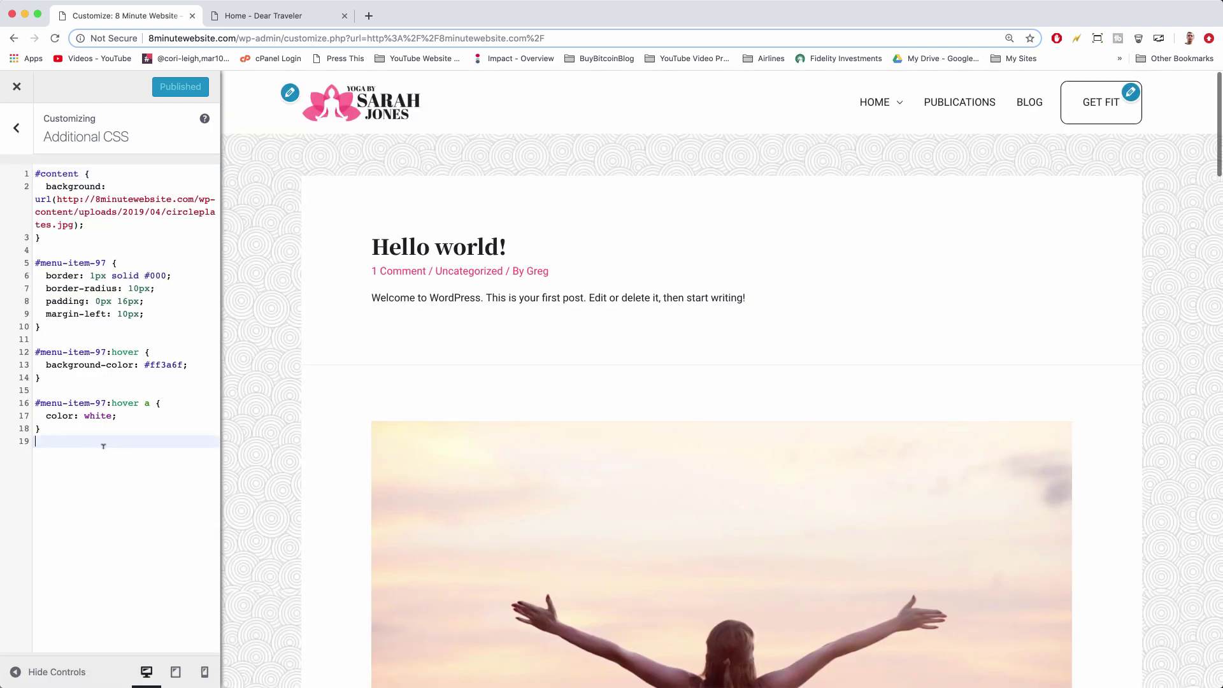
{"action": "left_click", "coordinate": [54, 426]}
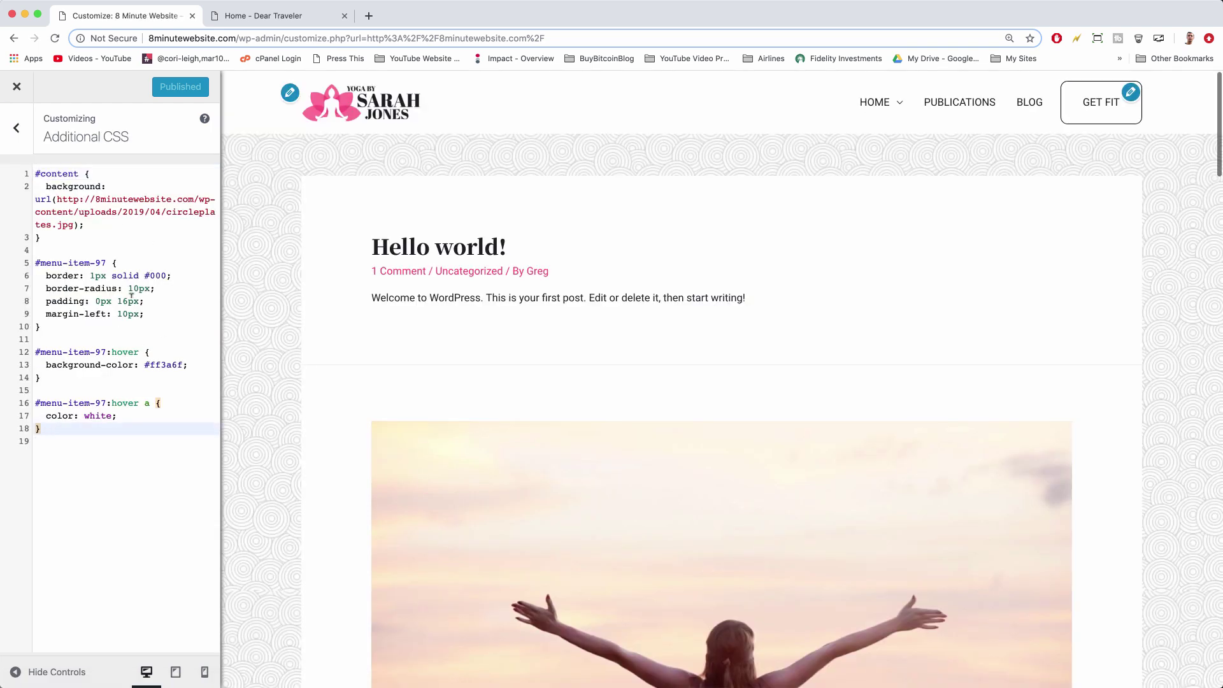
{"action": "left_click_drag", "start_coordinate": [69, 425], "coordinate": [33, 261]}
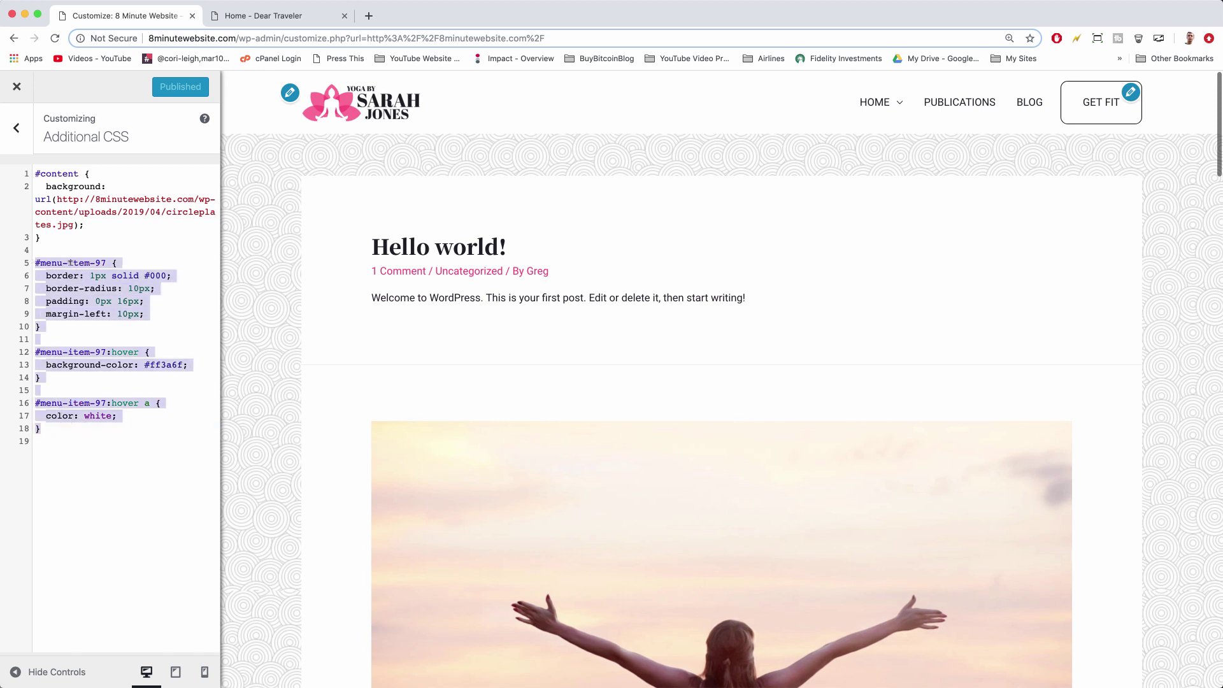
{"action": "key", "text": "BackSpace"}
{"action": "left_click", "coordinate": [170, 91]}
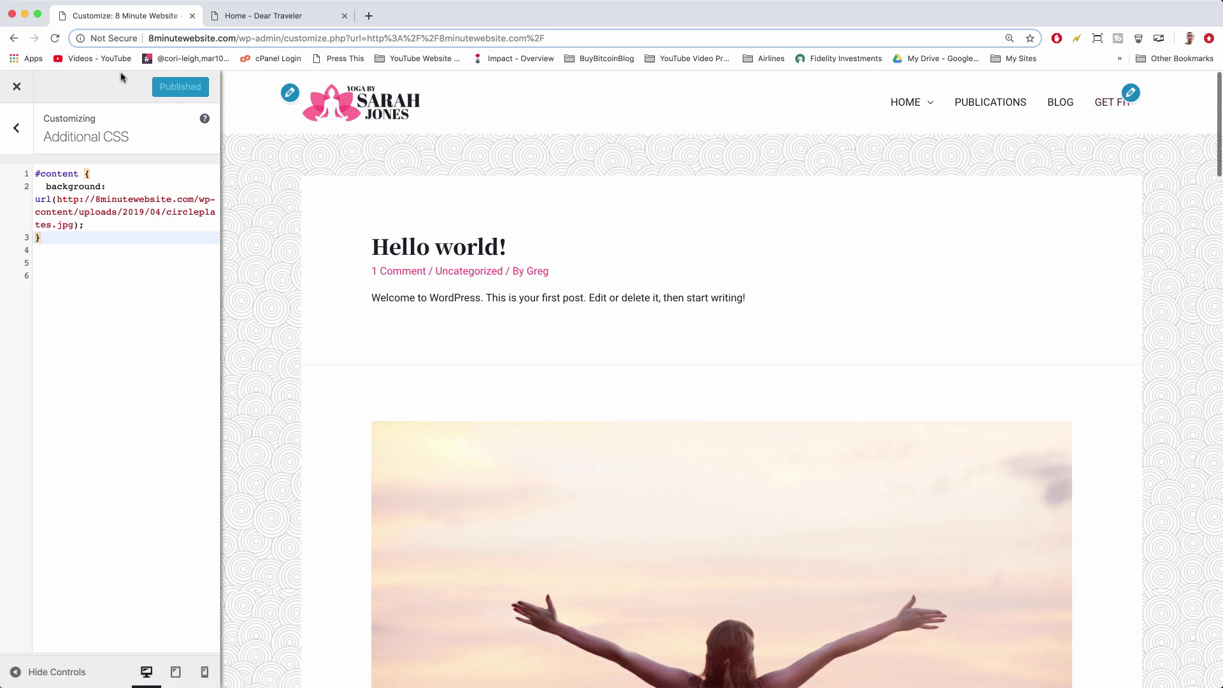
{"action": "key", "text": "super+z"}
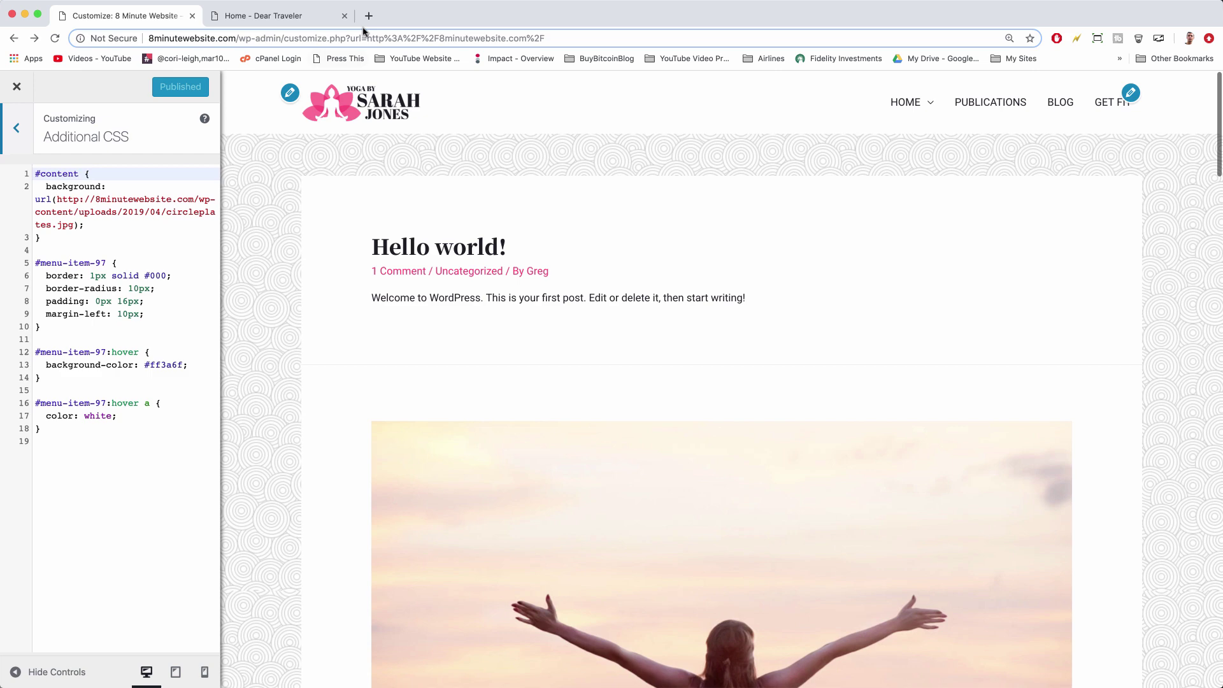
Step: Load 8minutewebsite.com in a new tab and go to Appearance > Menus to view the Main Menu
{"action": "left_click", "coordinate": [368, 16]}
{"action": "type", "text": "8minutewebsite.com"}
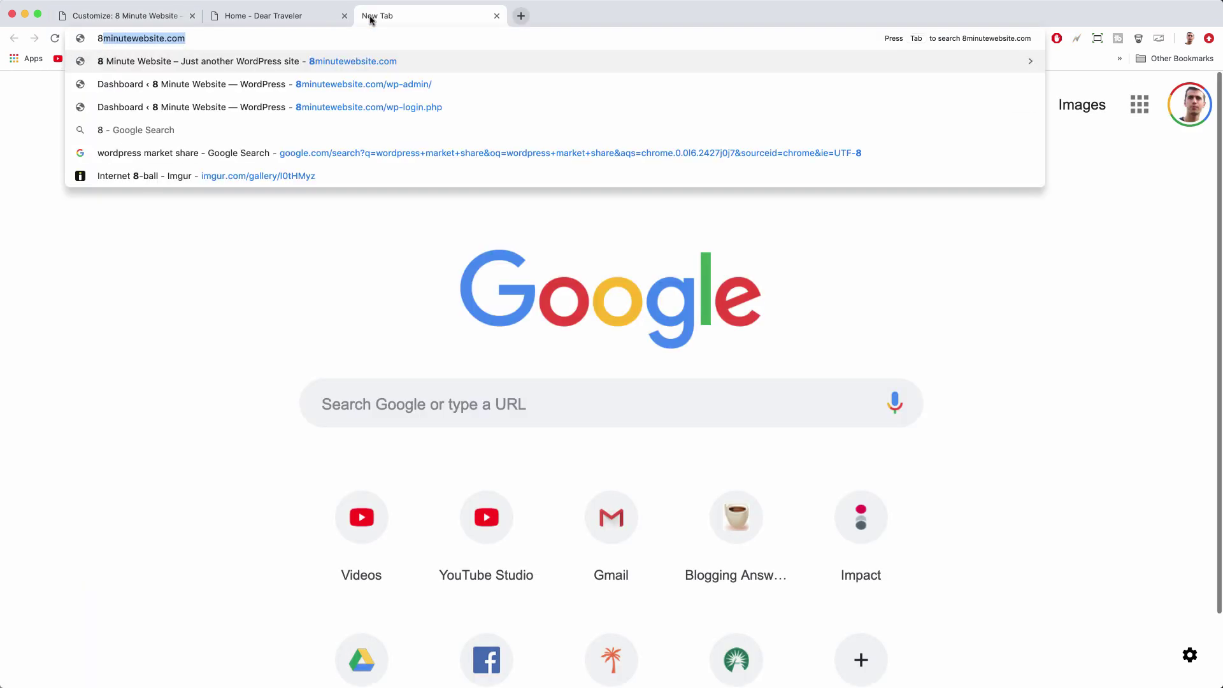
{"action": "key", "text": "Return"}
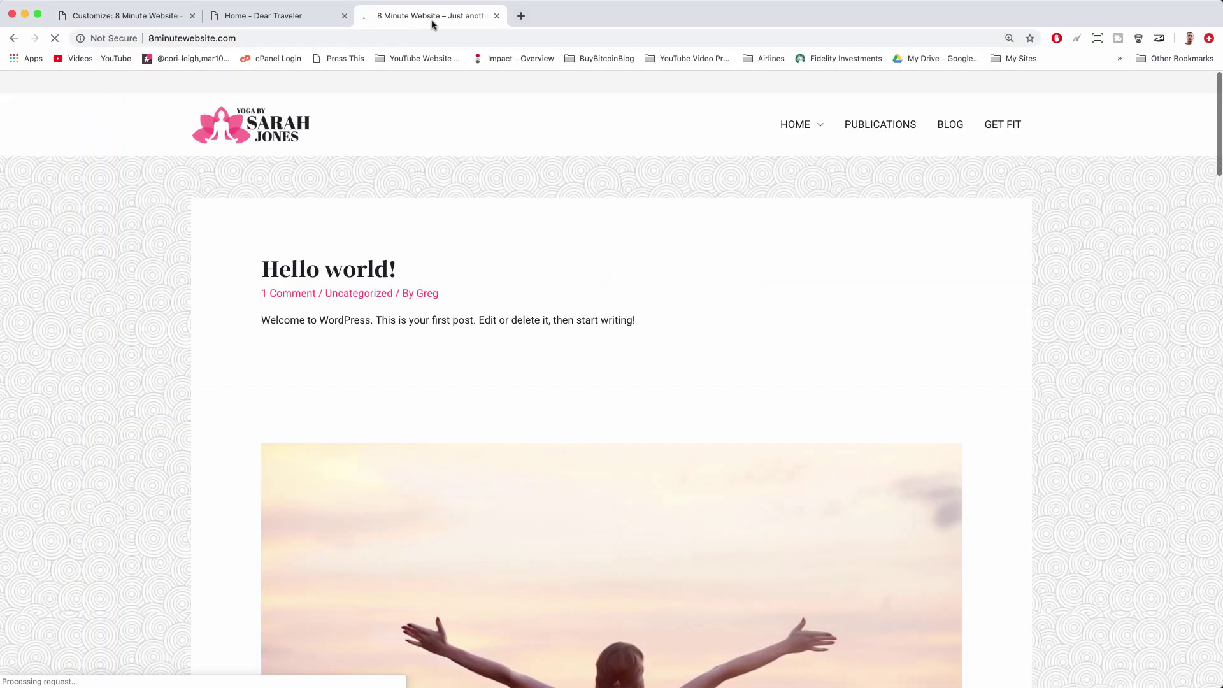
{"action": "left_click", "coordinate": [90, 89]}
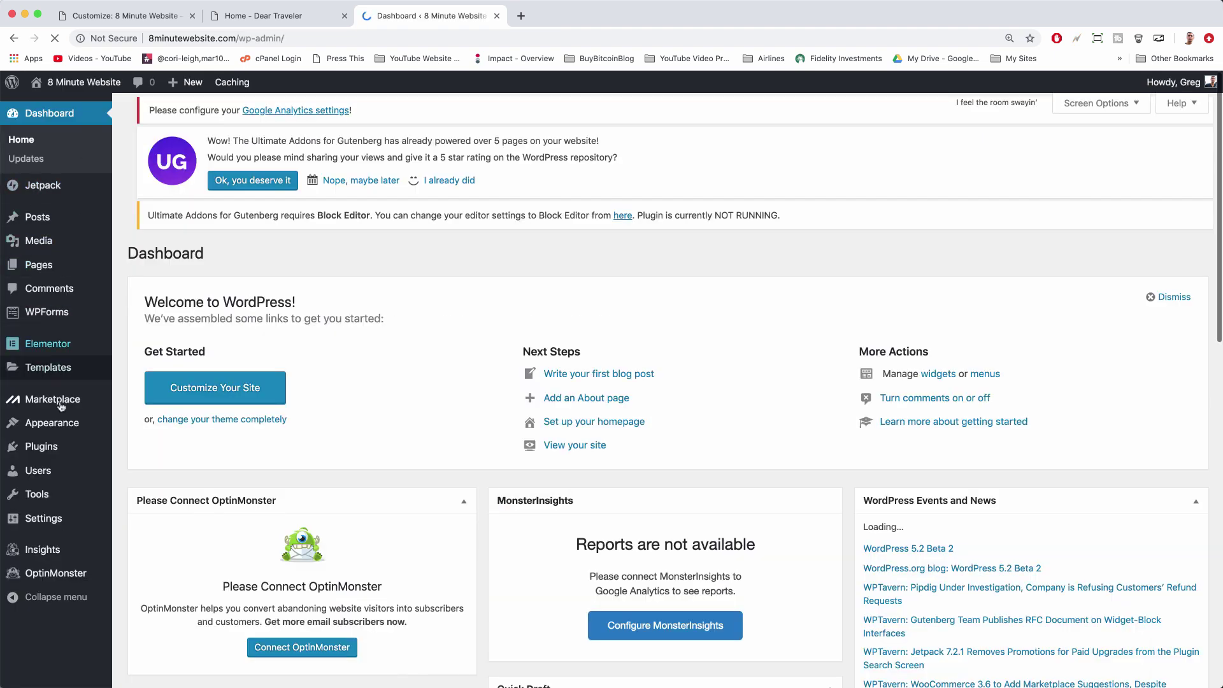
{"action": "mouse_move", "coordinate": [61, 422]}
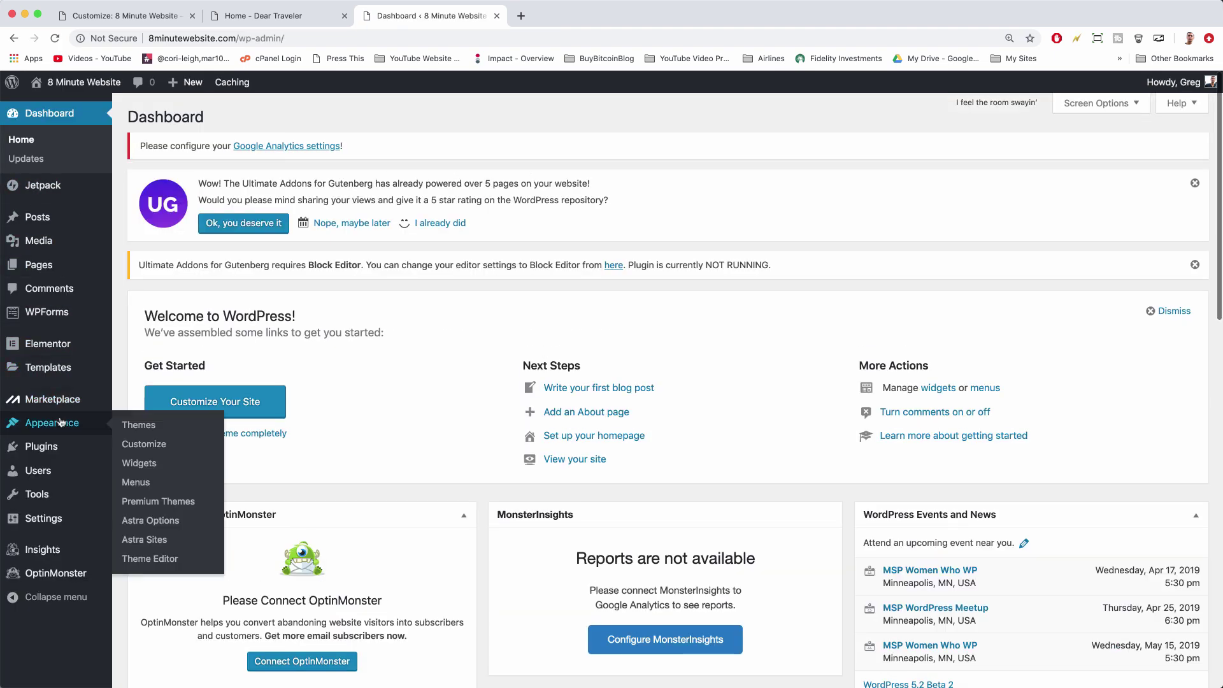
{"action": "left_click", "coordinate": [145, 485]}
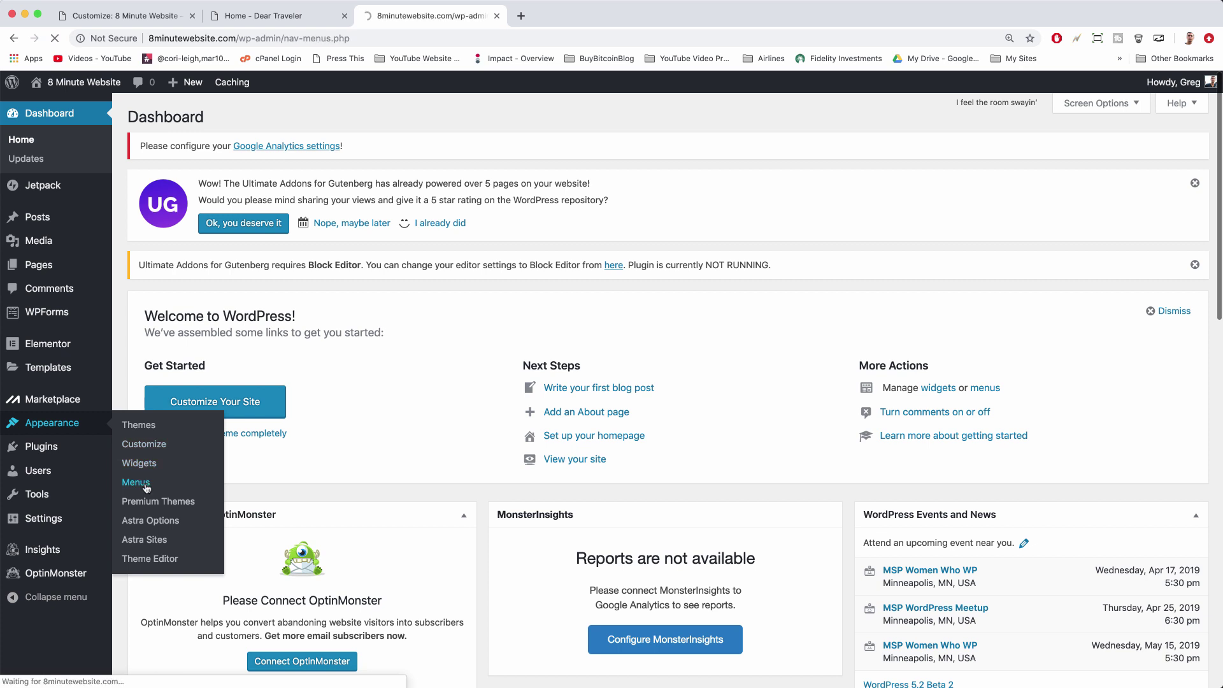
{"action": "scroll", "coordinate": [313, 548], "scroll_direction": "down", "scroll_amount": 2}
{"action": "scroll", "coordinate": [313, 548], "scroll_direction": "down", "scroll_amount": 4}
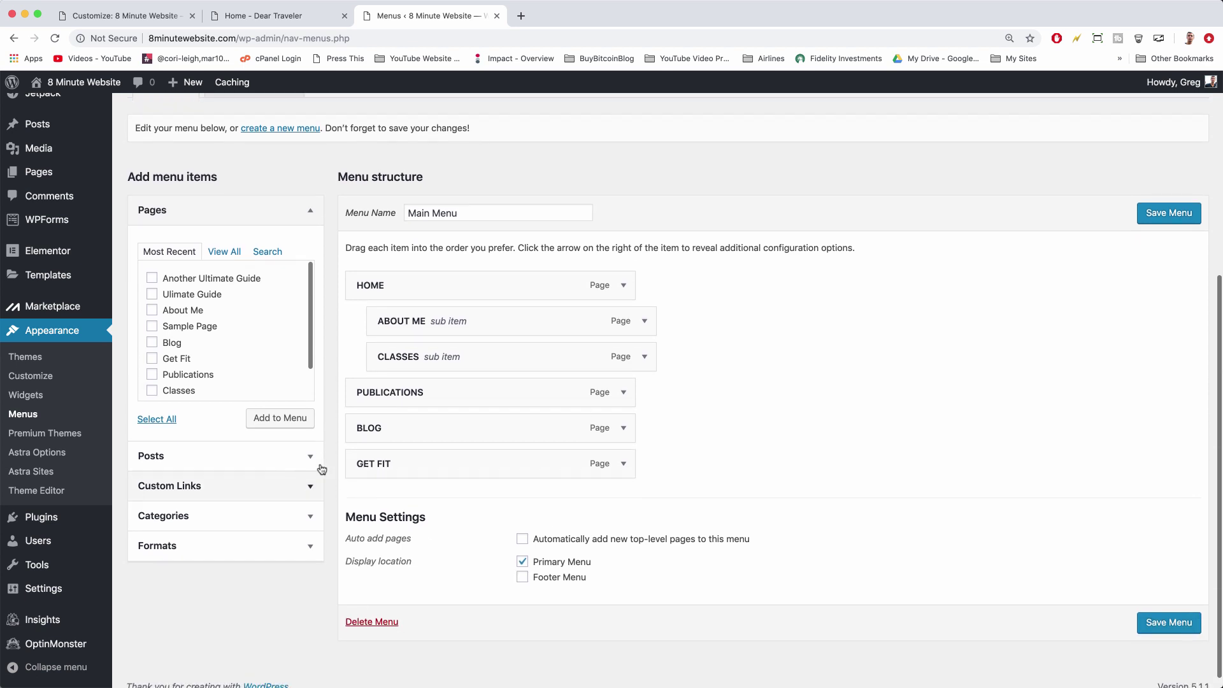
{"action": "left_click", "coordinate": [294, 488]}
{"action": "left_click", "coordinate": [256, 314]}
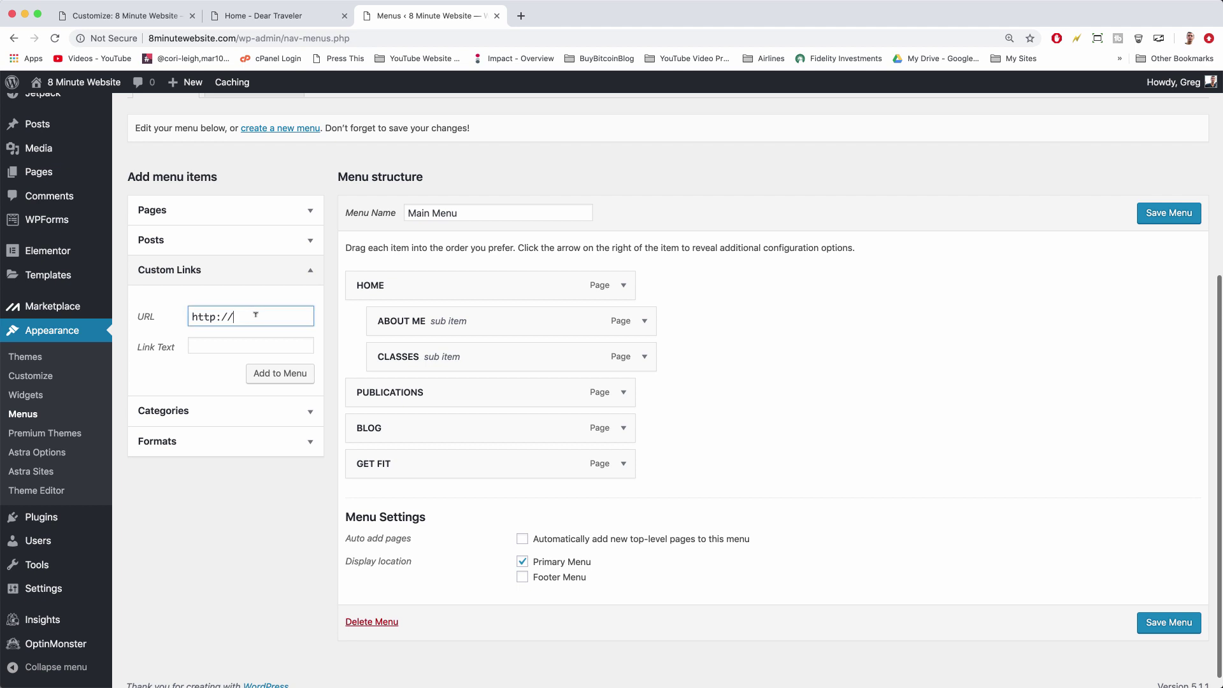
{"action": "type", "text": "google.com"}
{"action": "left_click", "coordinate": [246, 338]}
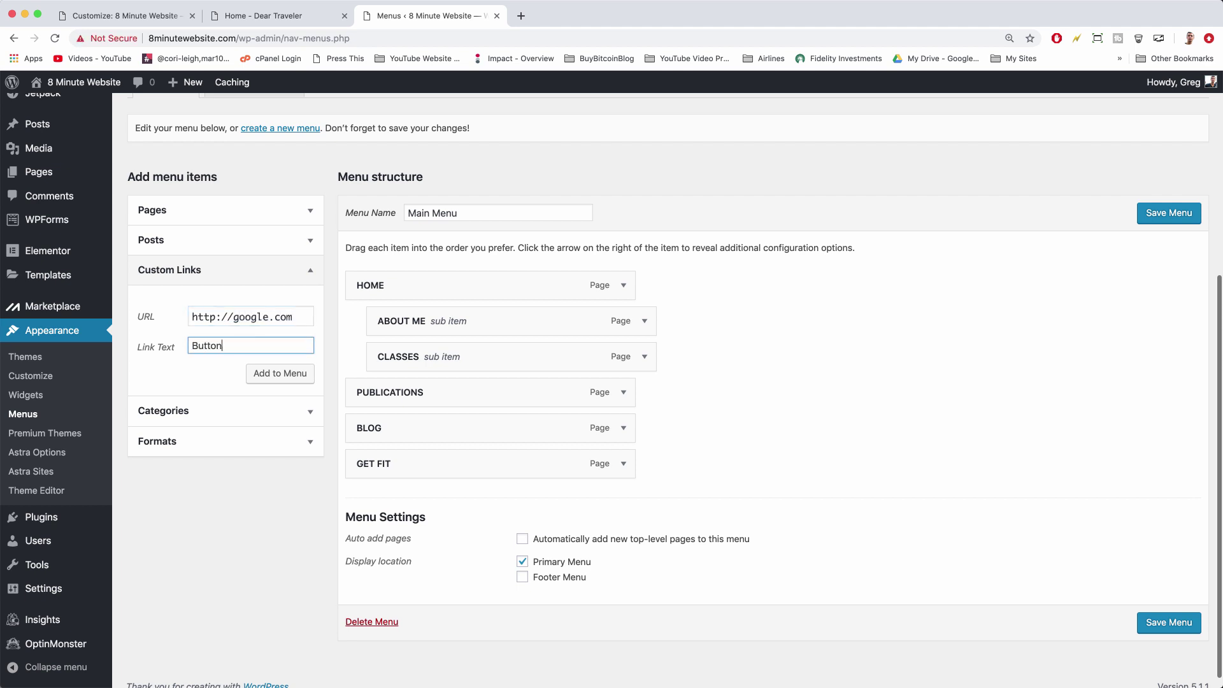
{"action": "left_click", "coordinate": [302, 380]}
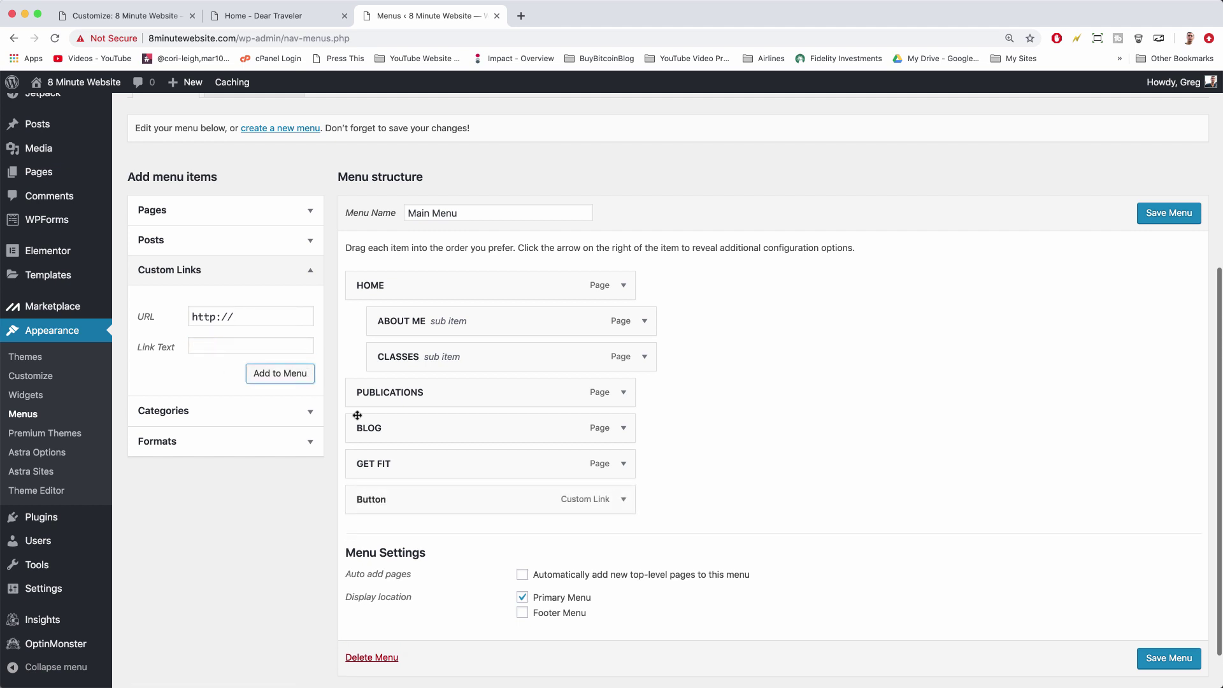
Step: Rename the new menu item's label to BUTTON and save the menu
{"action": "left_click", "coordinate": [623, 499]}
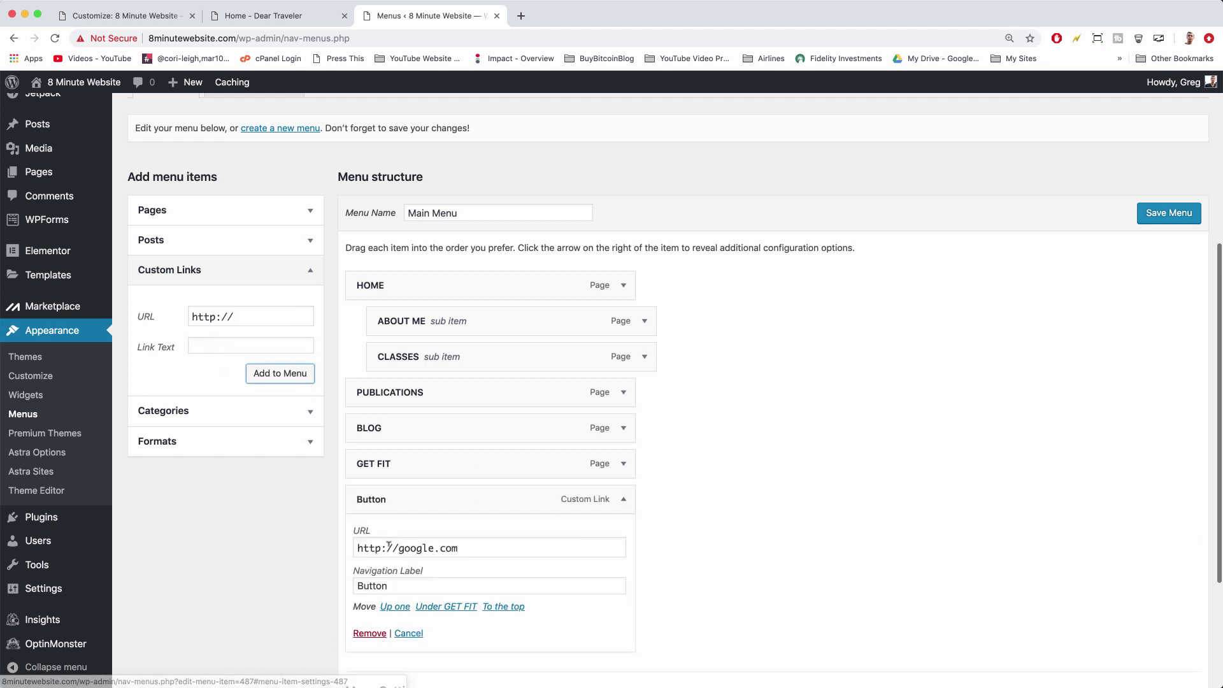
{"action": "double_click", "coordinate": [381, 580]}
{"action": "type", "text": "BUTTON"}
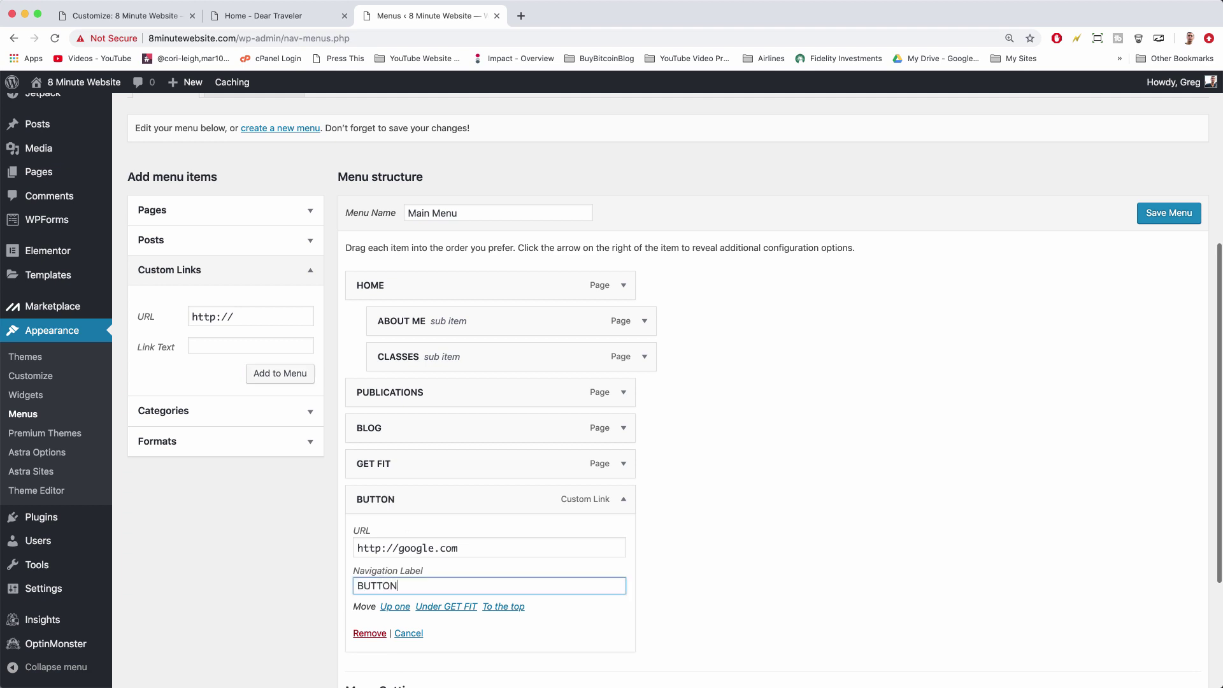
{"action": "left_click", "coordinate": [628, 505]}
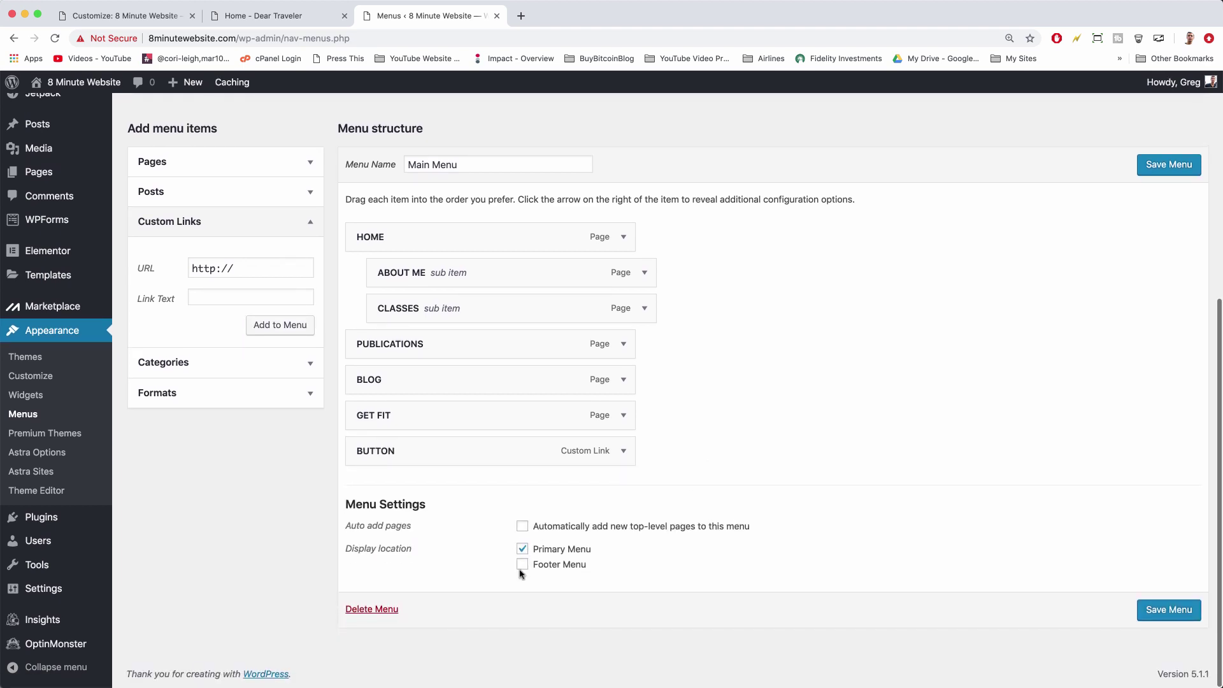
{"action": "left_click", "coordinate": [1200, 611]}
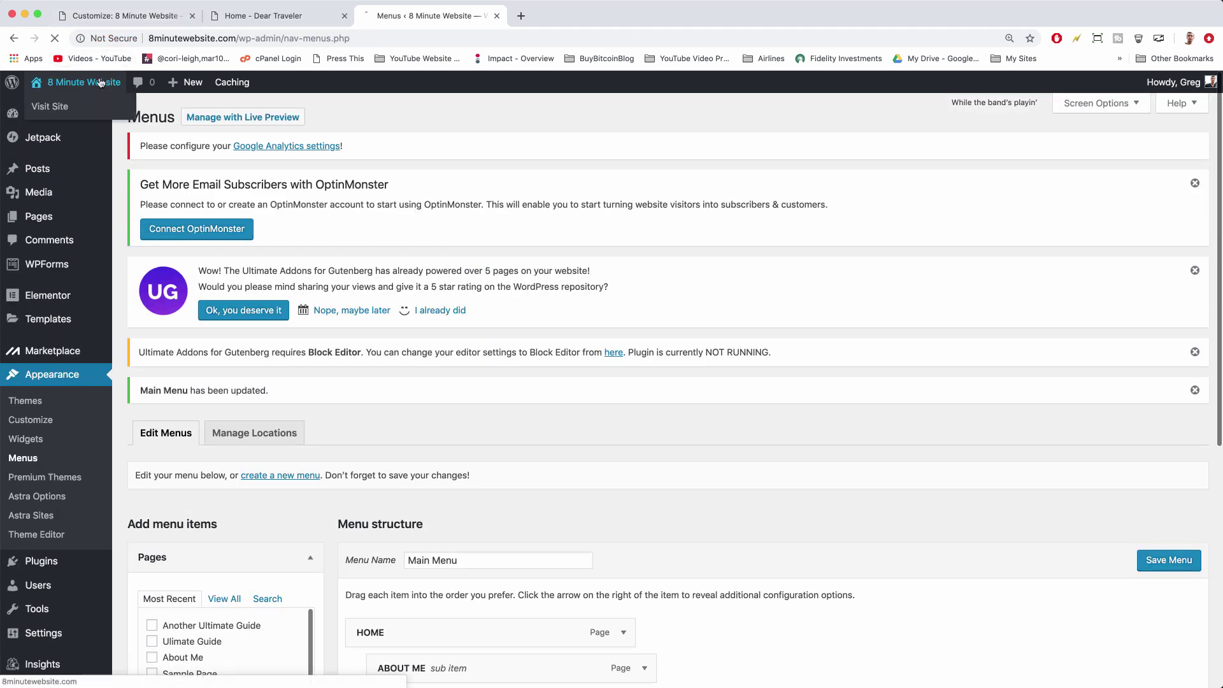
Step: View the live site, reload the Customize tab's preview, and return to the site tab
{"action": "left_click", "coordinate": [100, 82]}
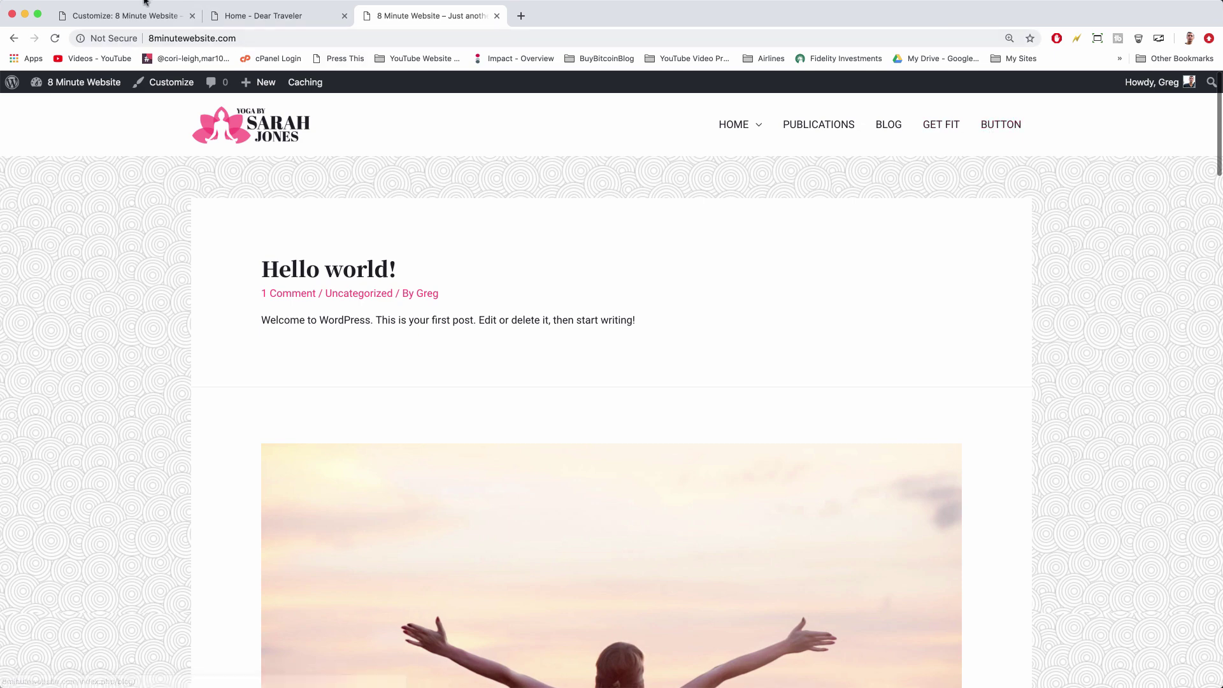
{"action": "left_click", "coordinate": [128, 22]}
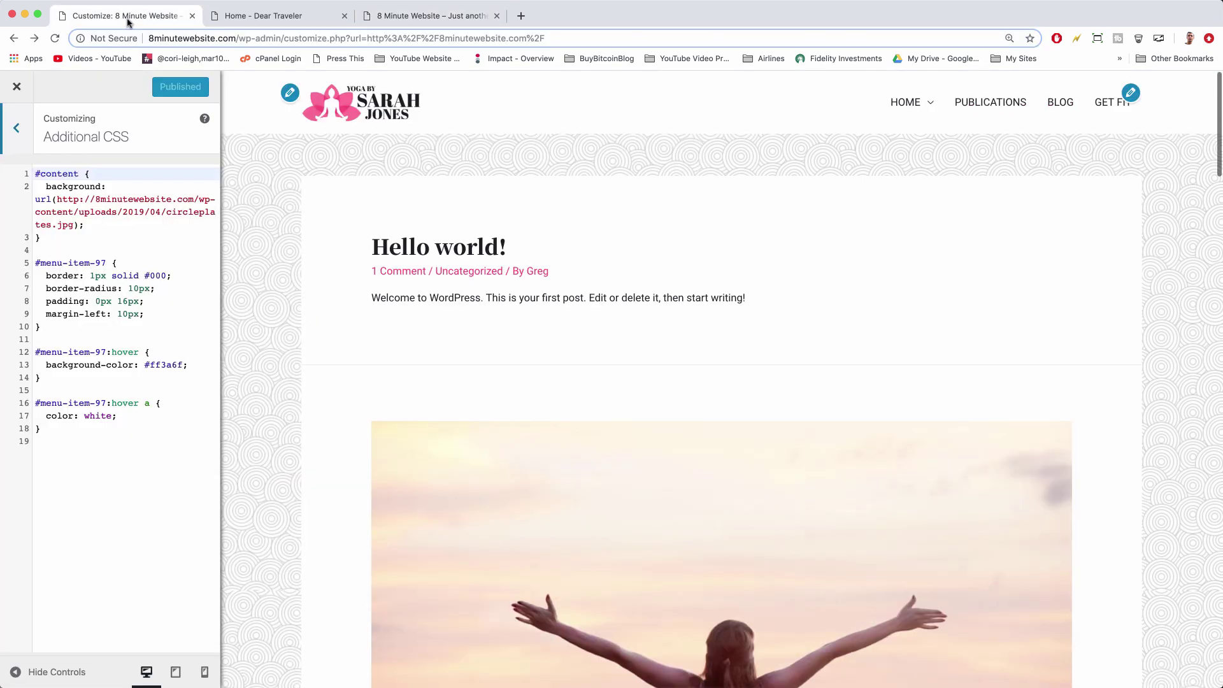
{"action": "left_click", "coordinate": [55, 40]}
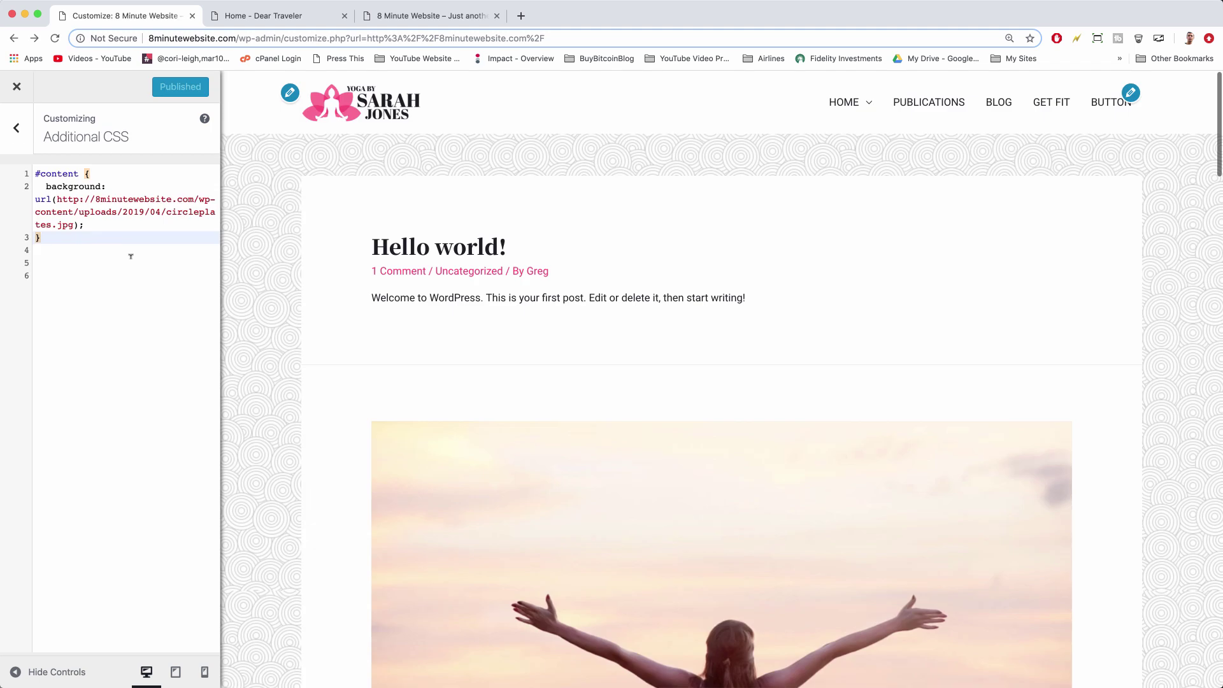
{"action": "left_click", "coordinate": [438, 17]}
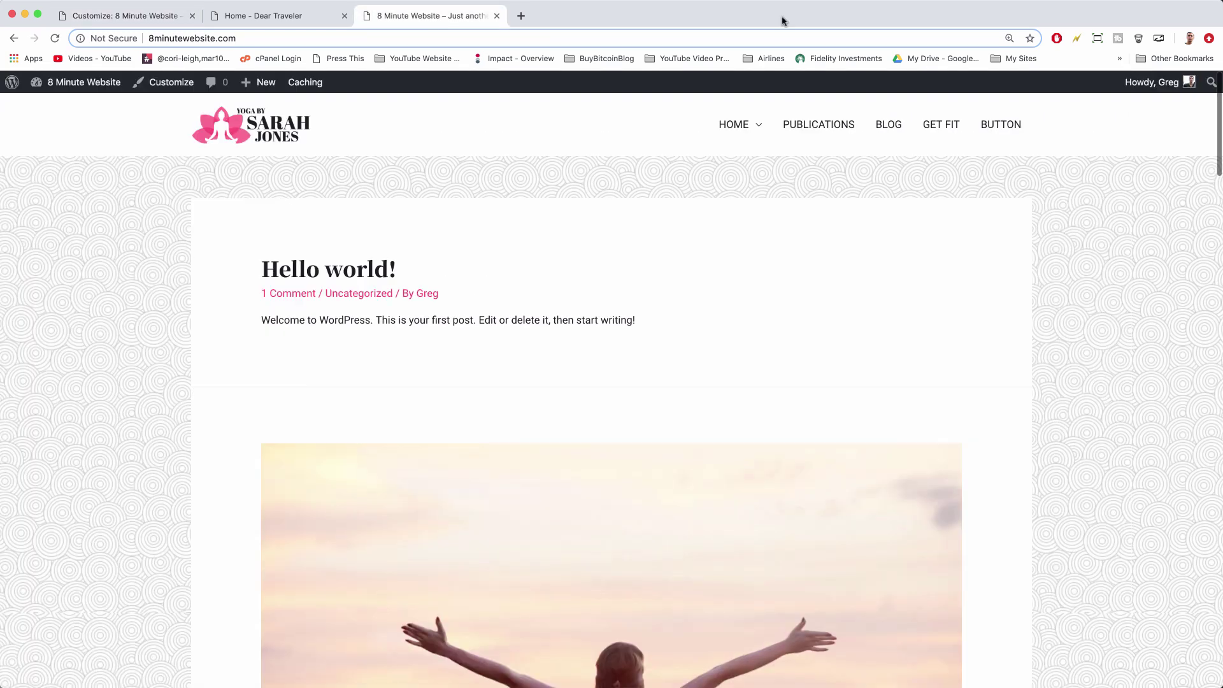
Step: Inspect the BUTTON link in DevTools and copy its list item's id, menu-item-487
{"action": "right_click", "coordinate": [1000, 127]}
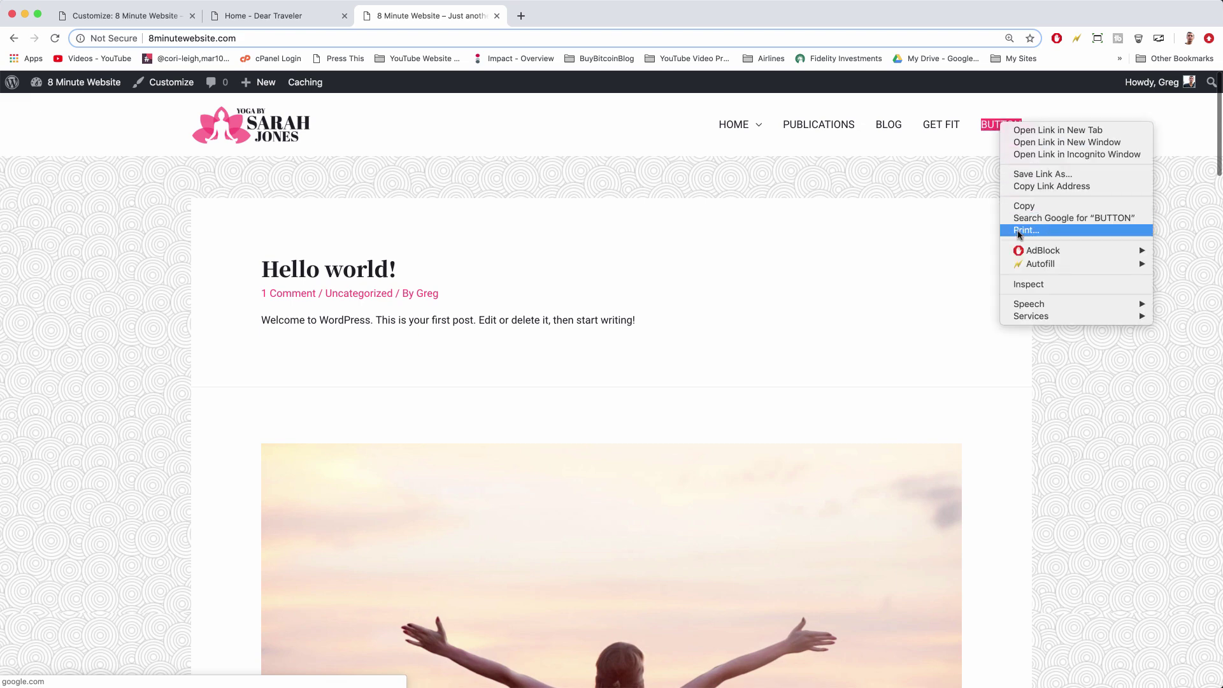
{"action": "left_click", "coordinate": [1027, 285]}
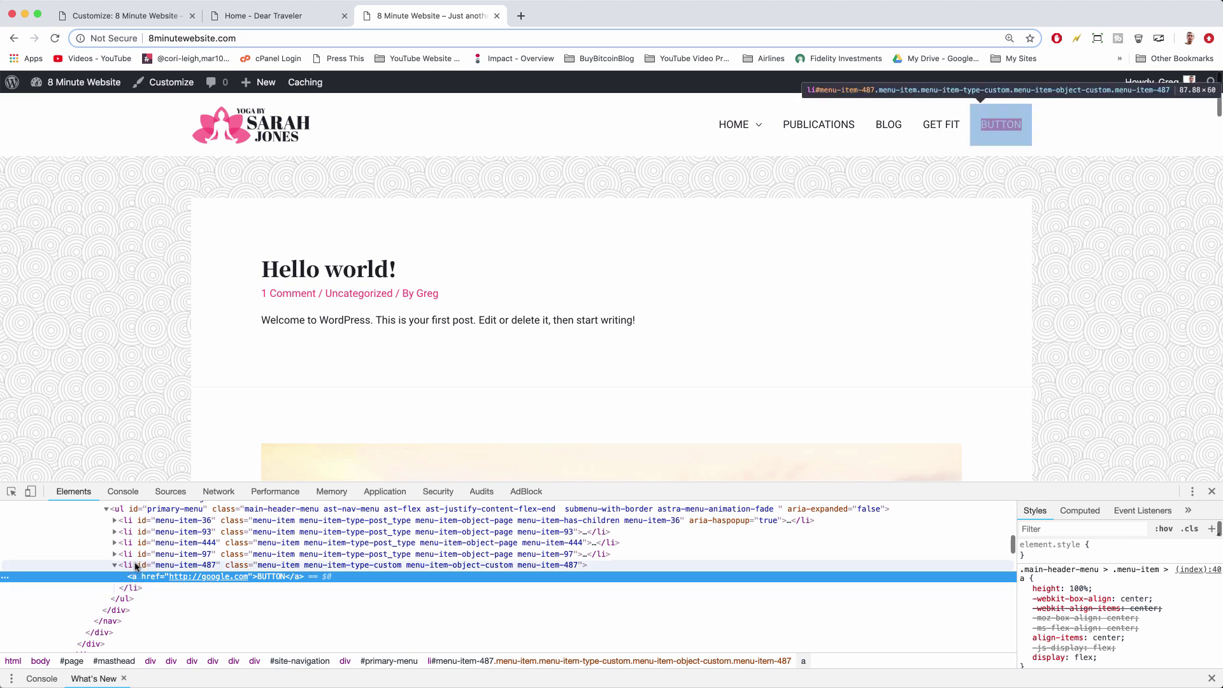
{"action": "left_click", "coordinate": [135, 566]}
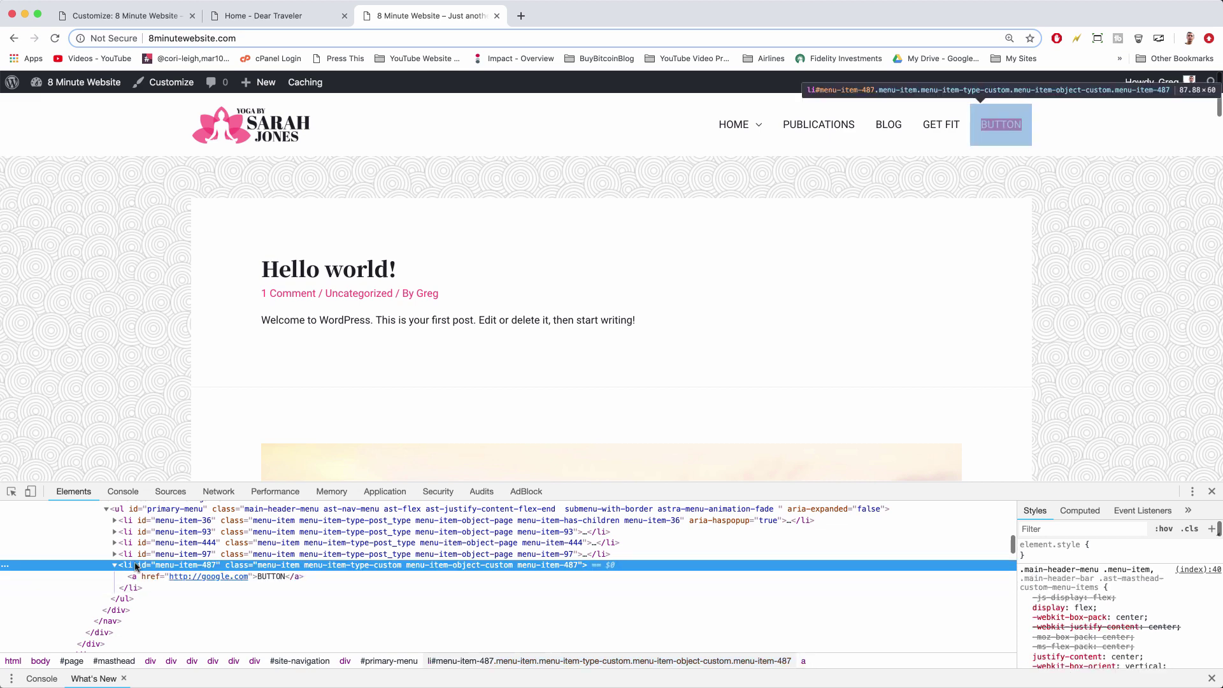
{"action": "double_click", "coordinate": [170, 567]}
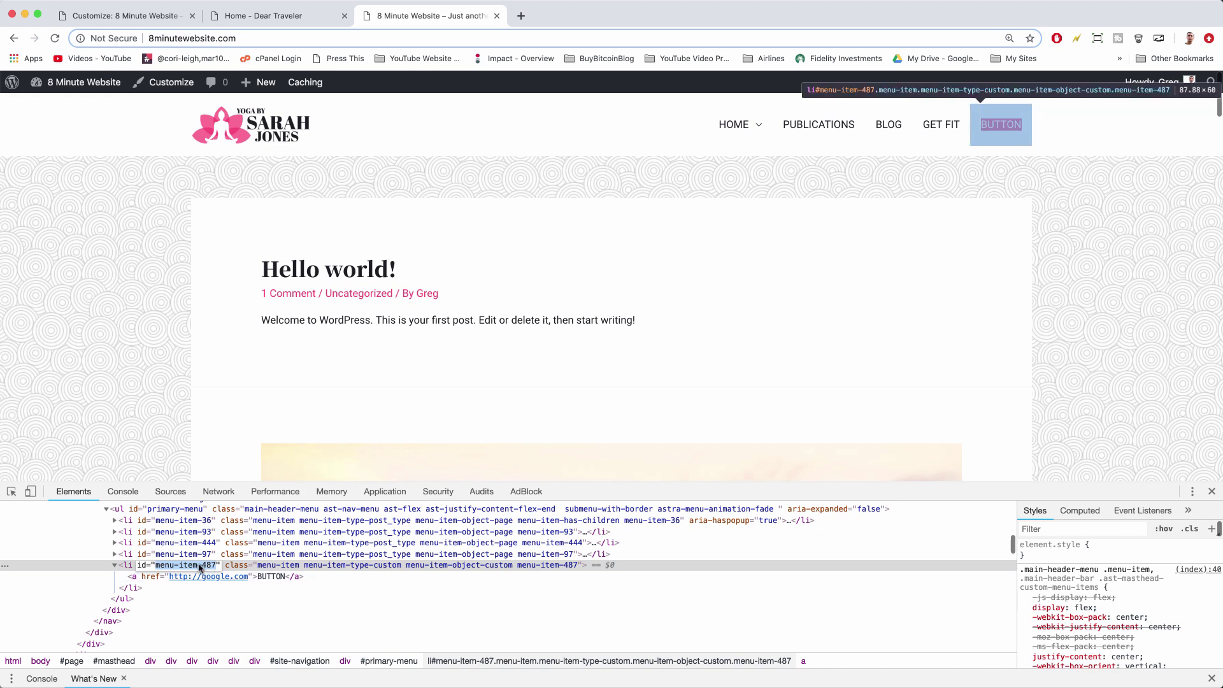
{"action": "right_click", "coordinate": [199, 566]}
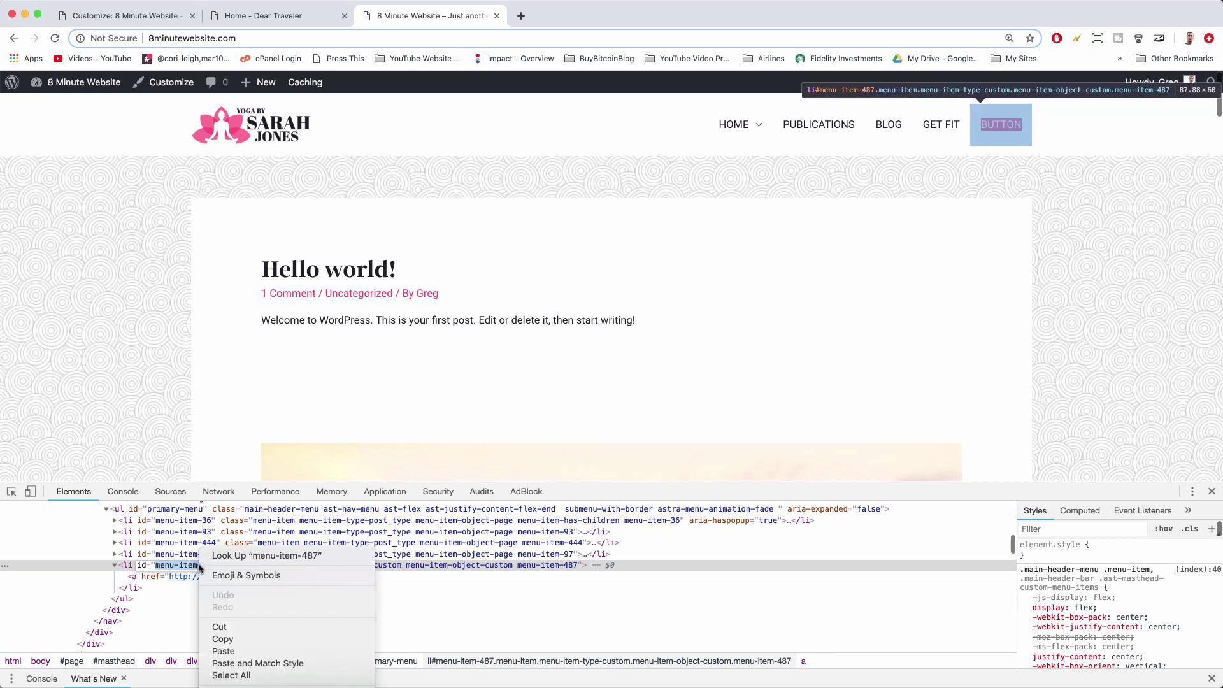
{"action": "left_click", "coordinate": [221, 640]}
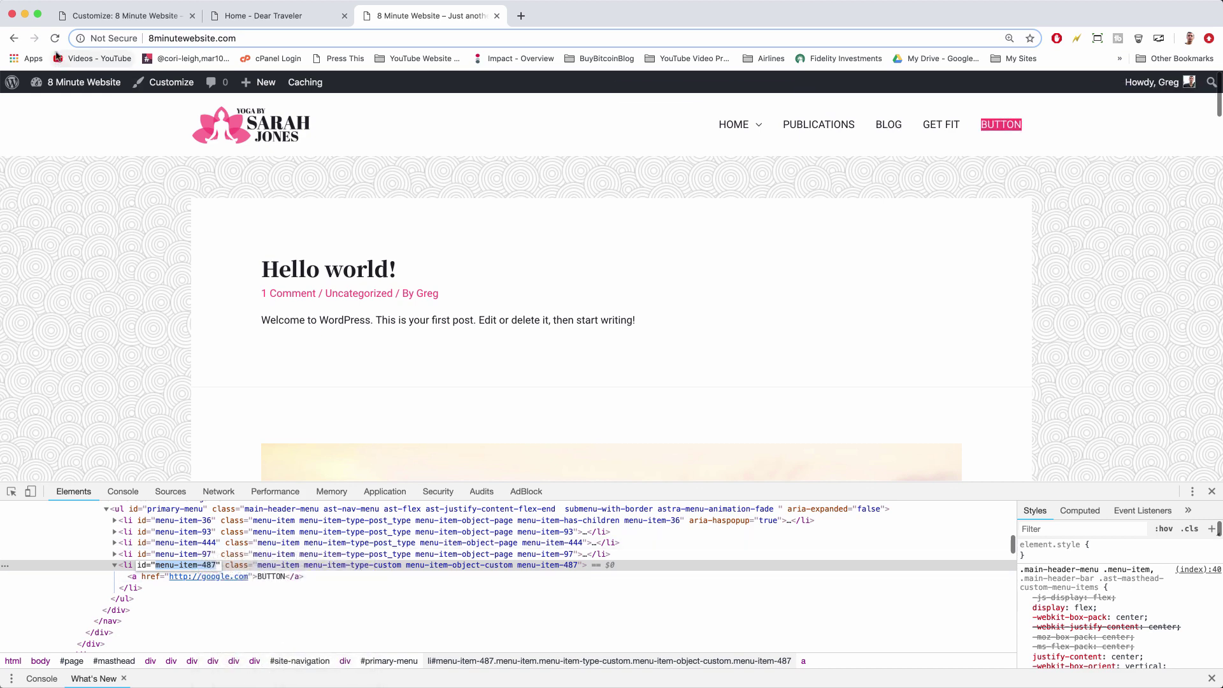
{"action": "left_click", "coordinate": [116, 15]}
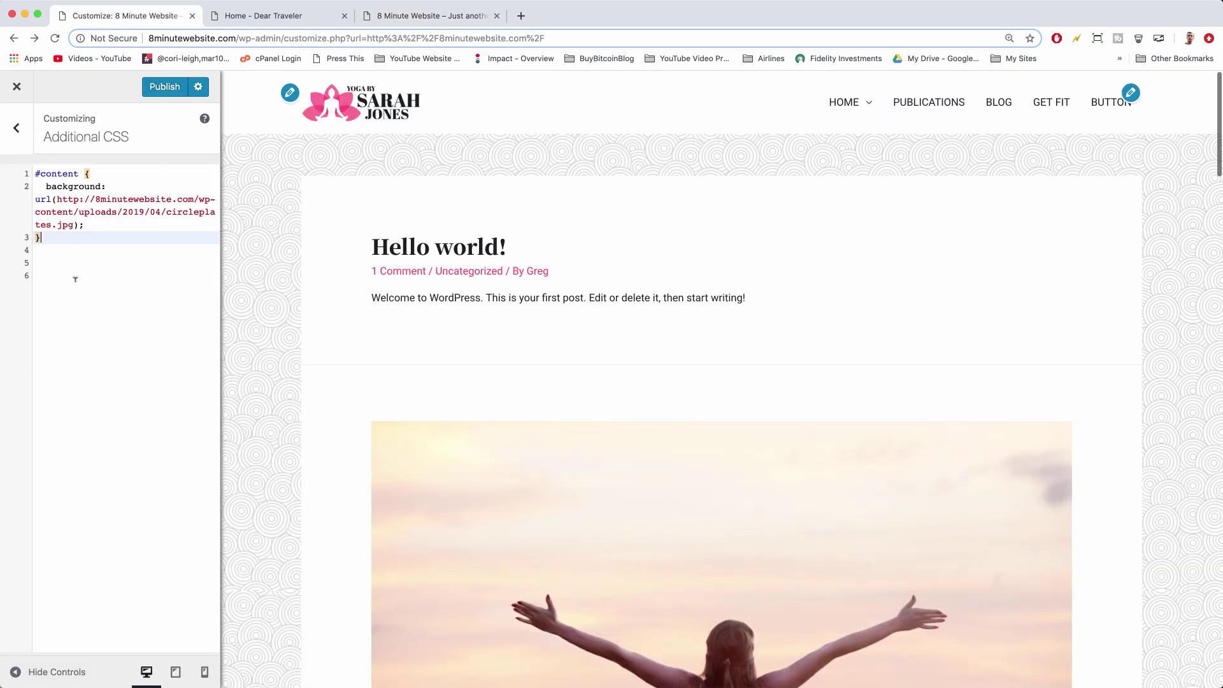
Step: Paste the id to start a #menu-item-487 rule with empty braces below the background rule
{"action": "key", "text": "Return"}
{"action": "key", "text": "Return"}
{"action": "key", "text": "Return"}
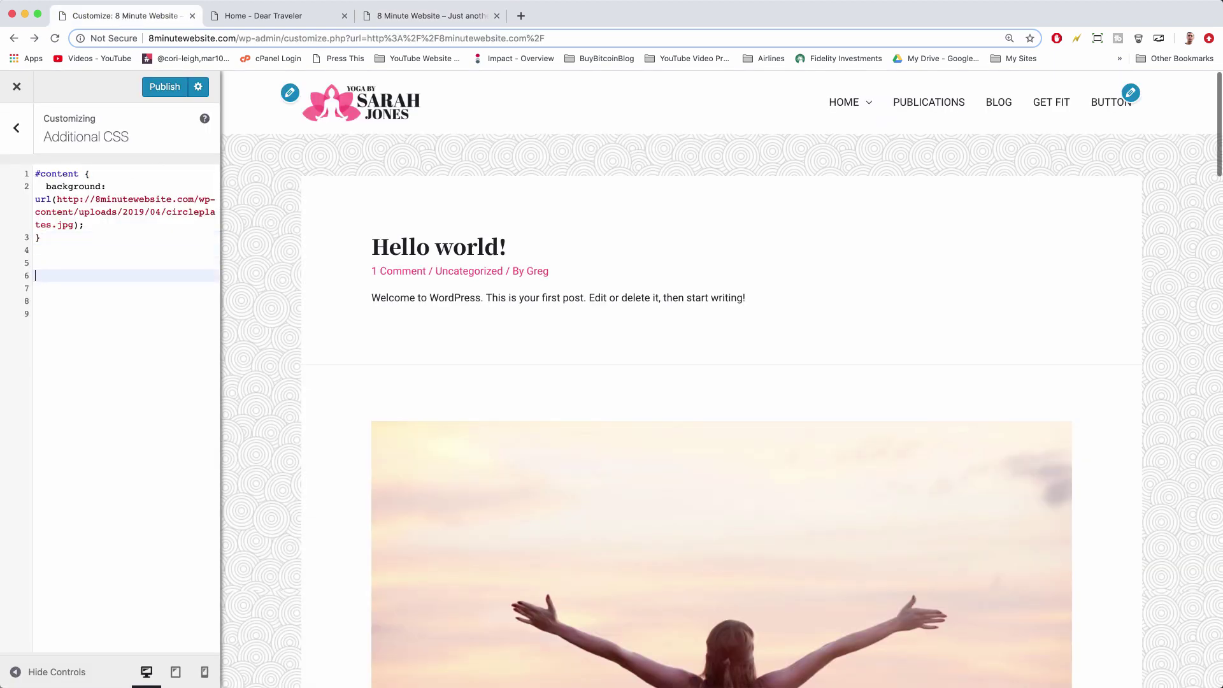
{"action": "right_click", "coordinate": [71, 273]}
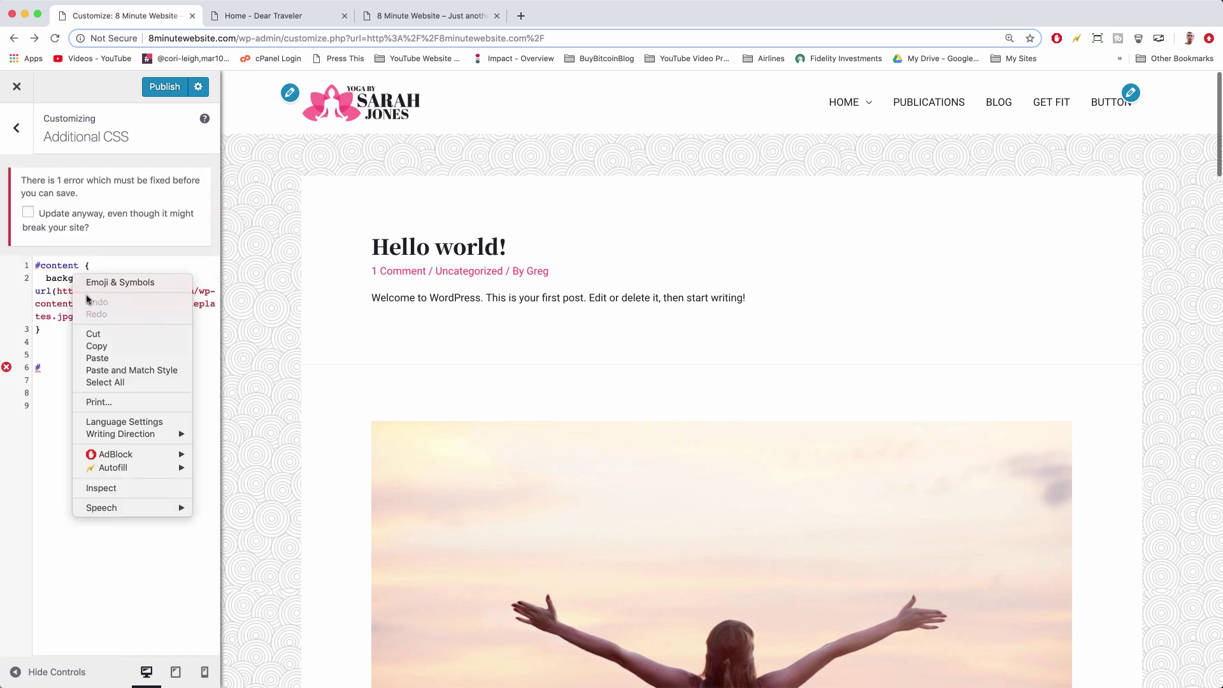
{"action": "left_click", "coordinate": [98, 358]}
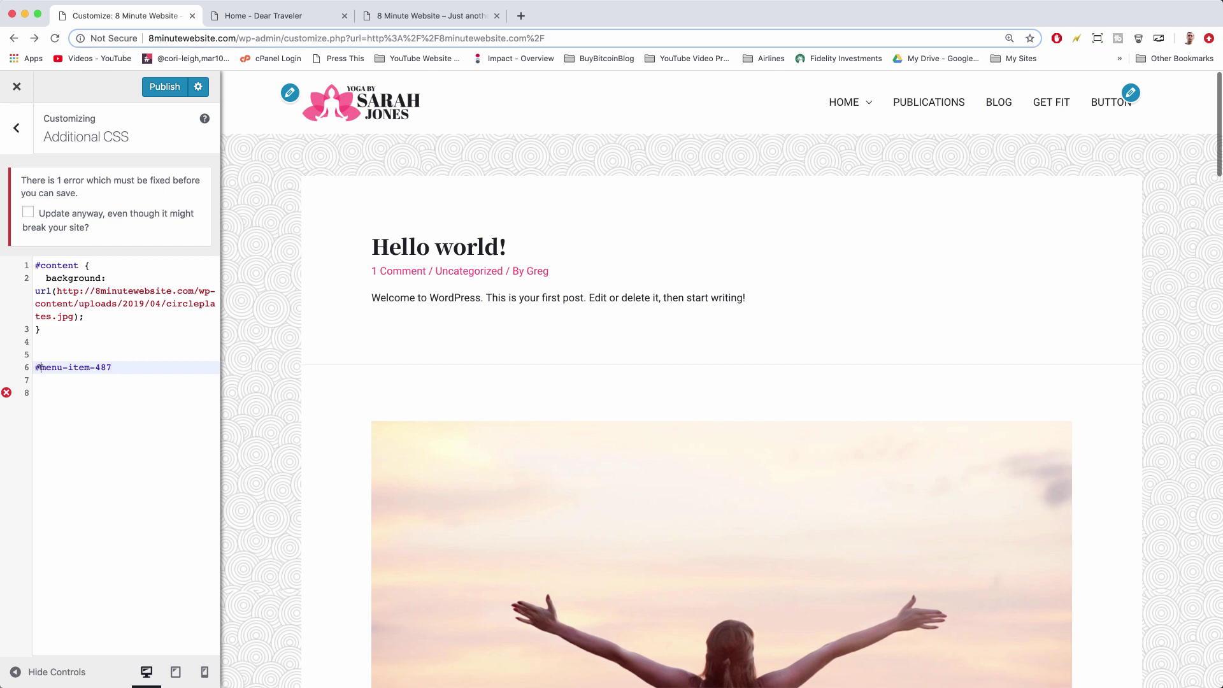
{"action": "left_click", "coordinate": [415, 15]}
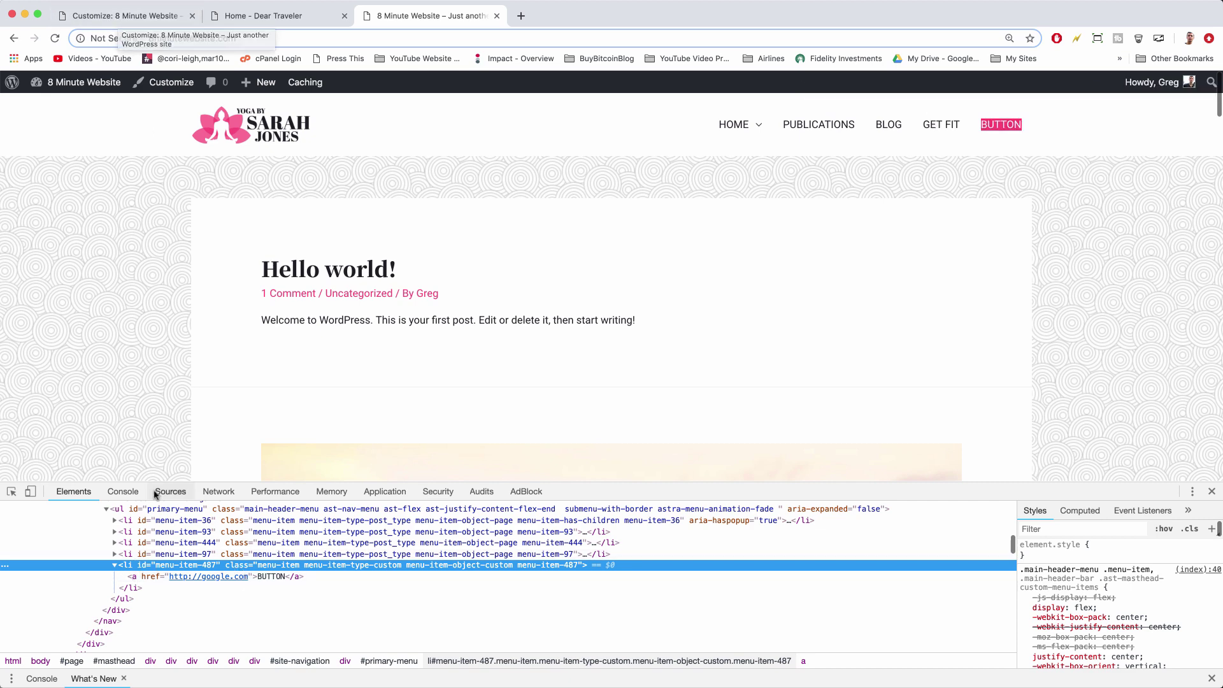
{"action": "left_click", "coordinate": [116, 17]}
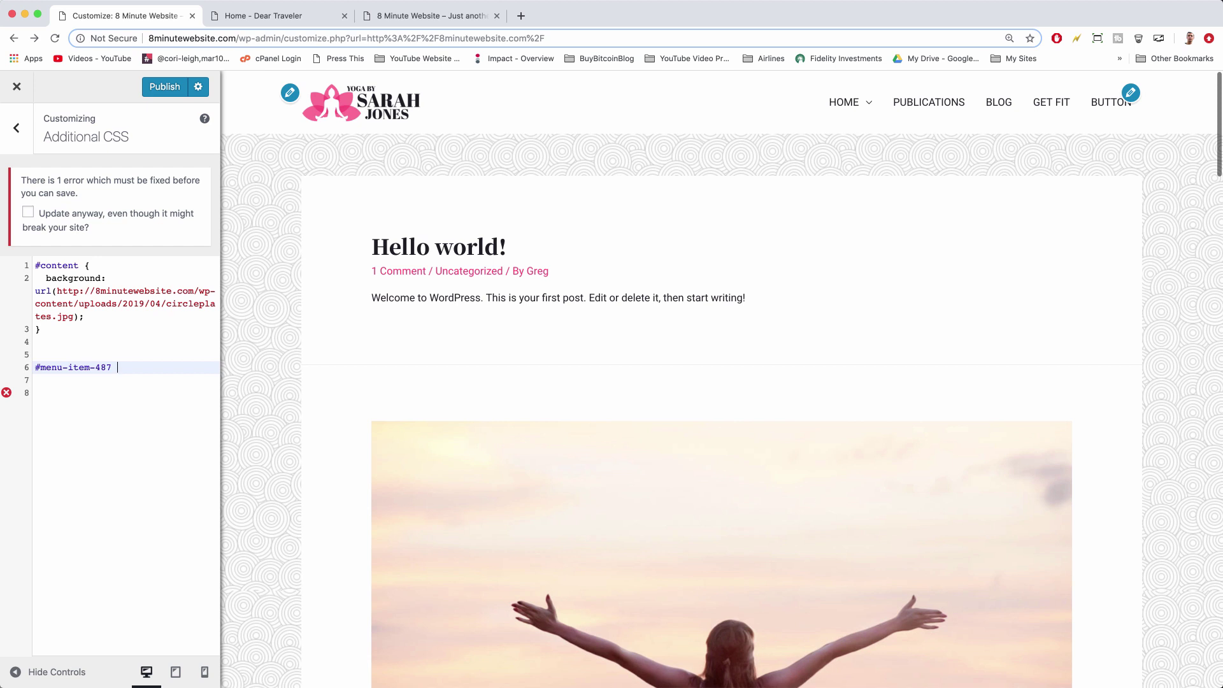
{"action": "key", "text": "BackSpace"}
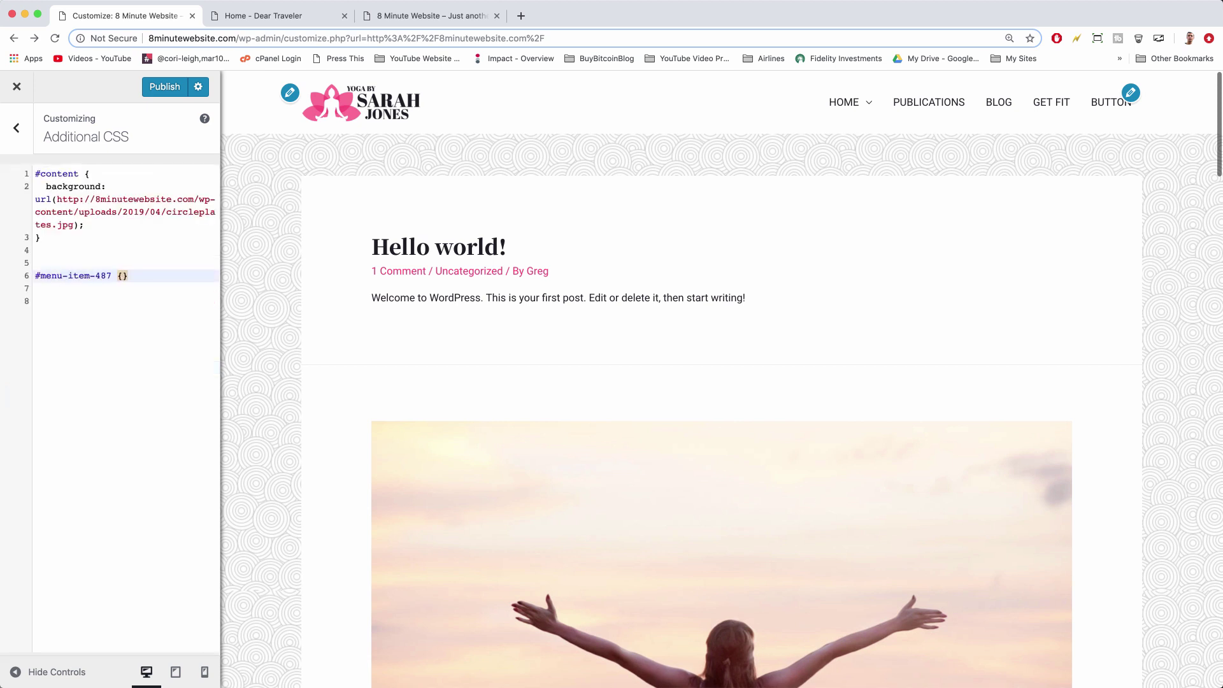
Step: Add border: 1px solid #000 to the #menu-item-487 rule, then begin border-radius: 10px
{"action": "key", "text": "Return"}
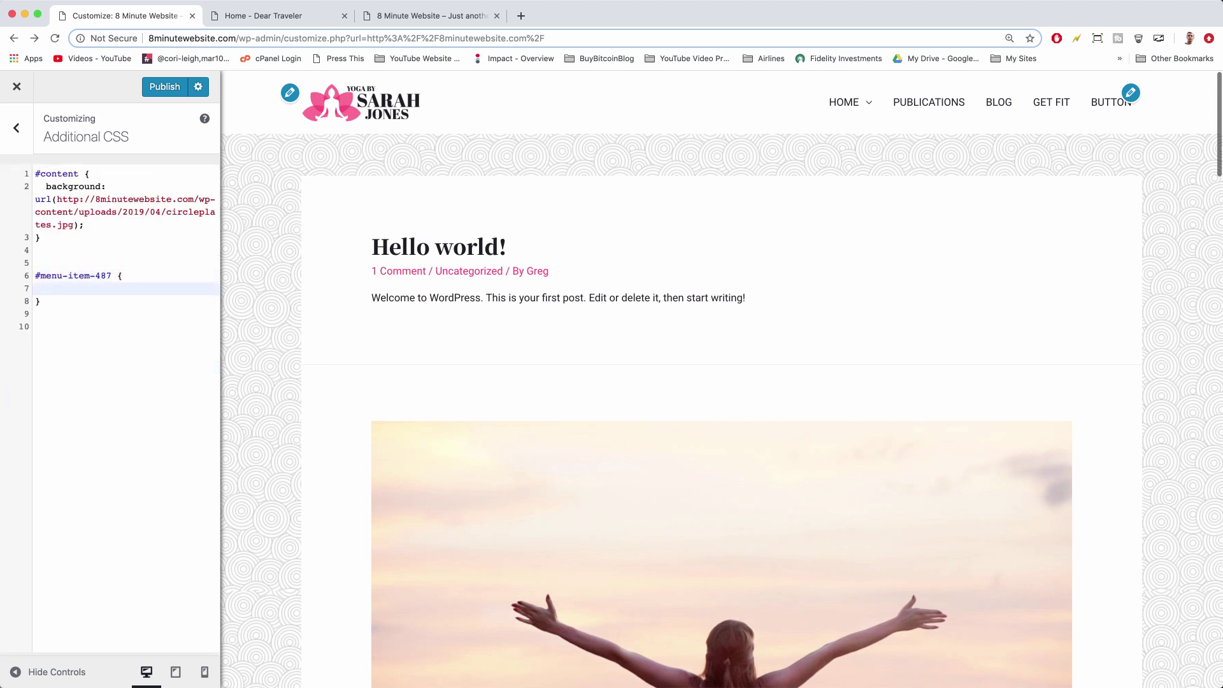
{"action": "type", "text": "border: 1"}
{"action": "type", "text": "px solid"}
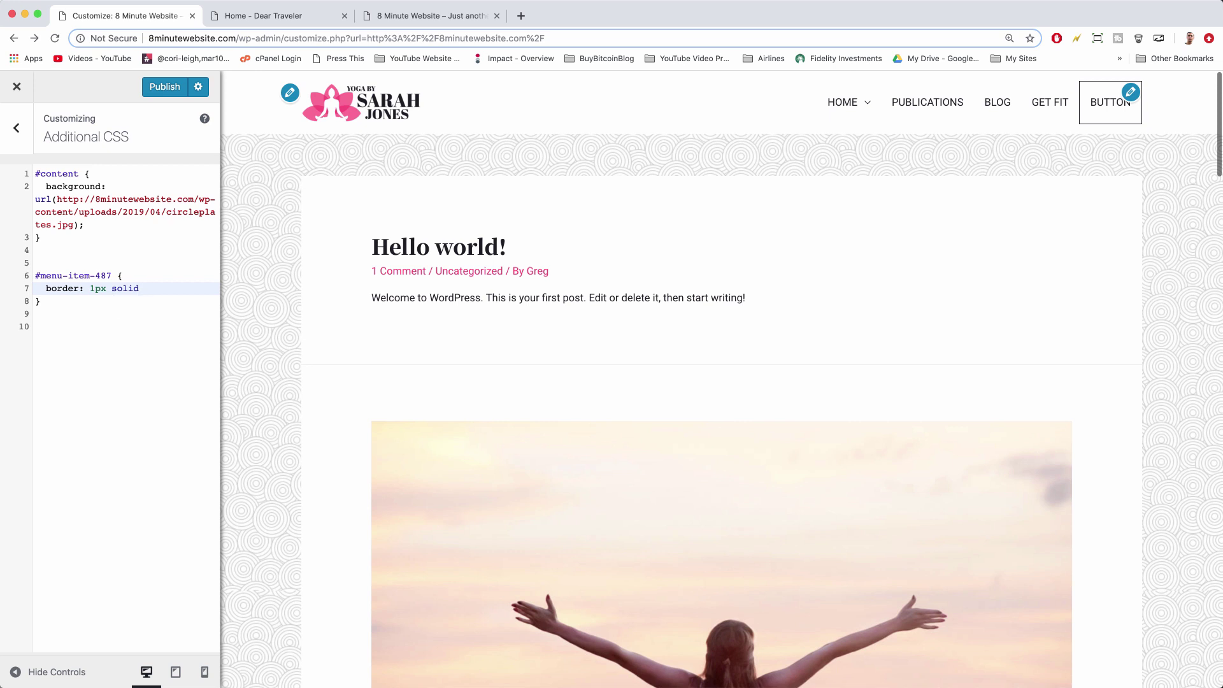
{"action": "type", "text": " blue"}
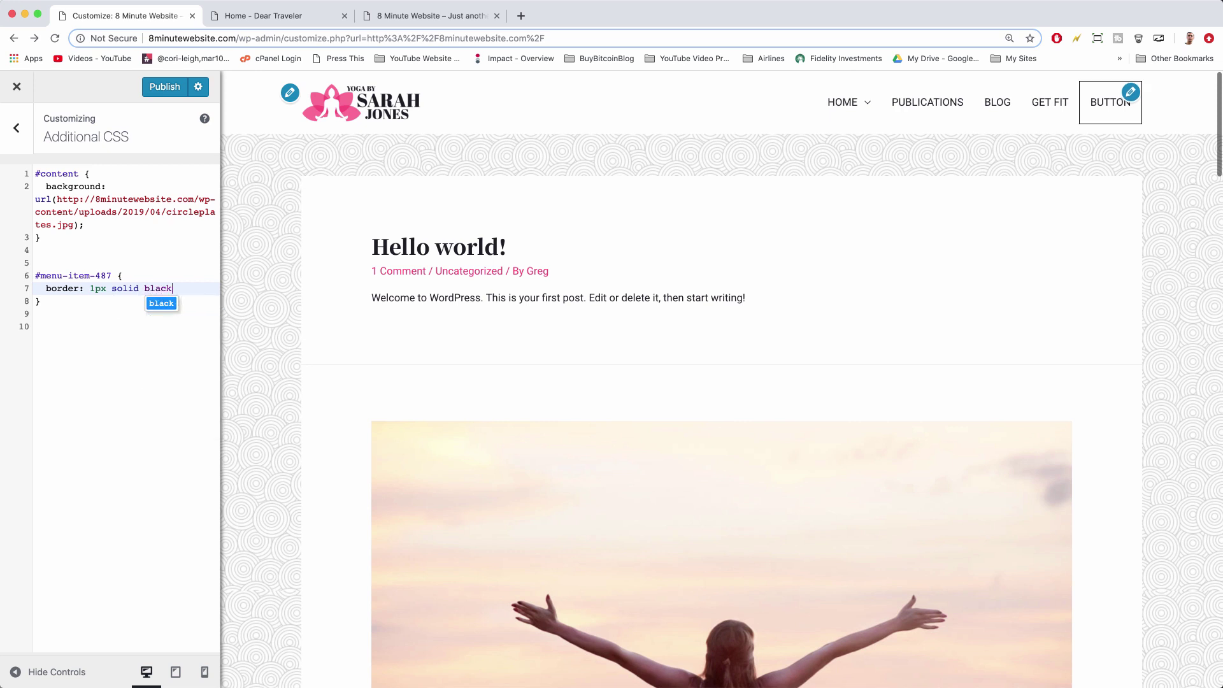
{"action": "key", "text": "BackSpace"}
{"action": "key", "text": "BackSpace"}
{"action": "key", "text": "BackSpace"}
{"action": "key", "text": "BackSpace"}
{"action": "type", "text": "#"}
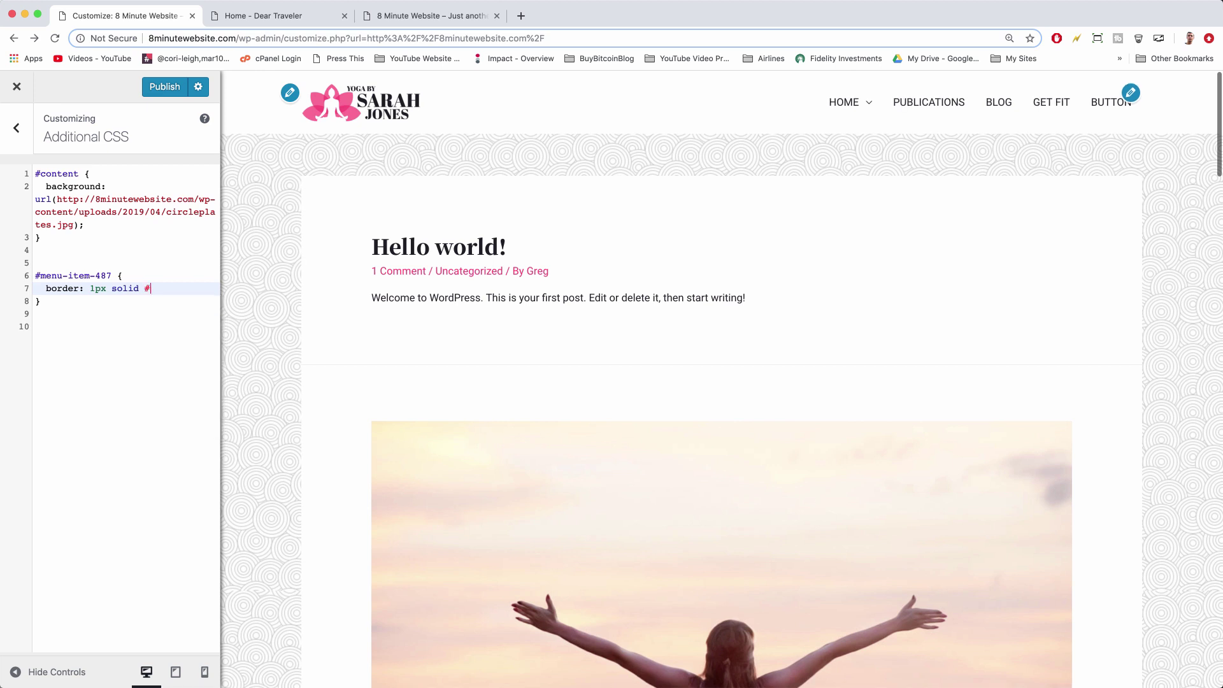
{"action": "type", "text": "000;"}
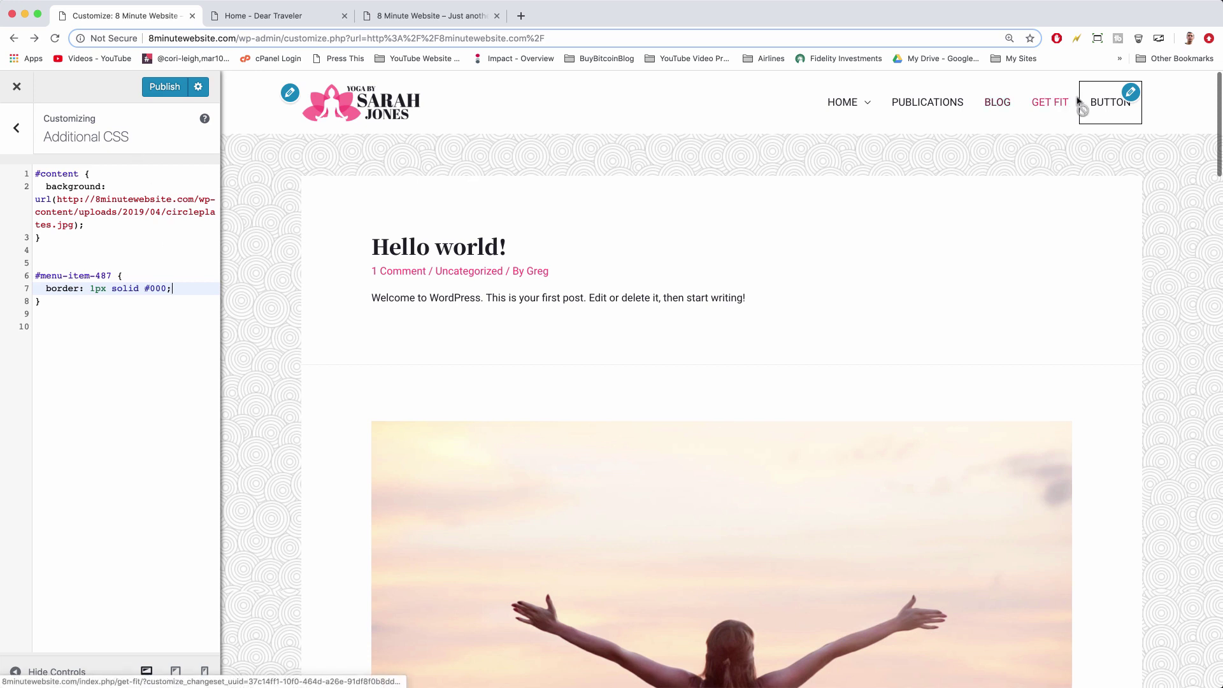
{"action": "left_click", "coordinate": [174, 282]}
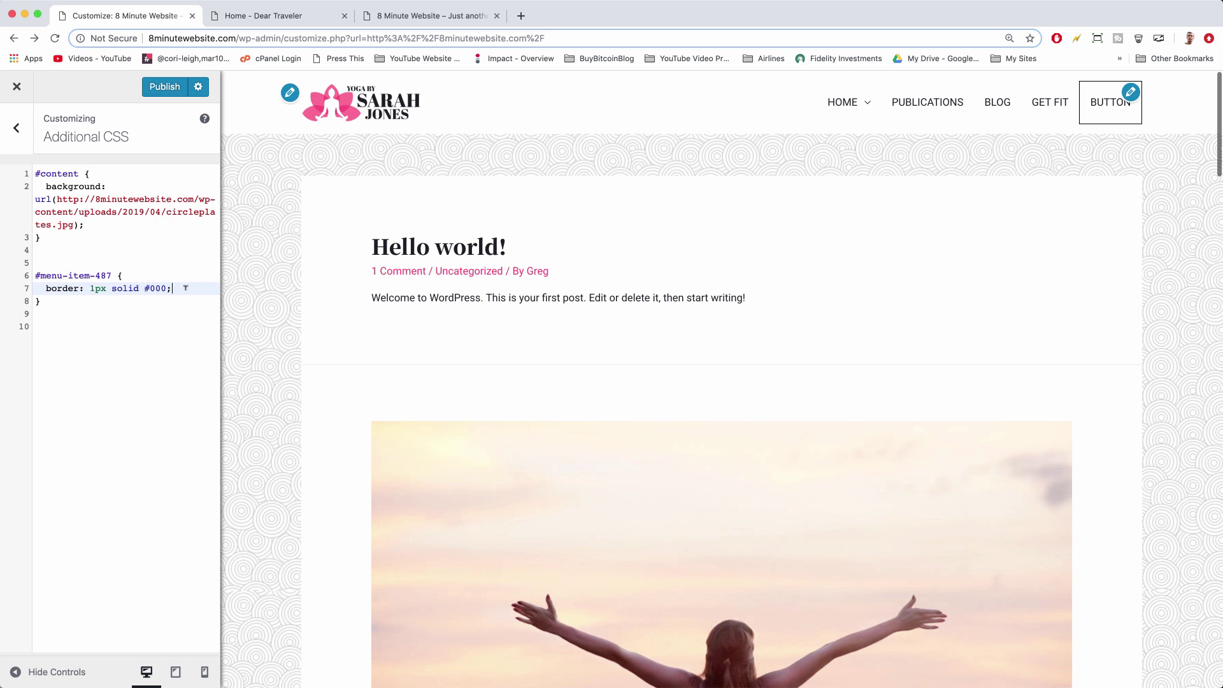
{"action": "key", "text": "Return"}
{"action": "type", "text": "bor"}
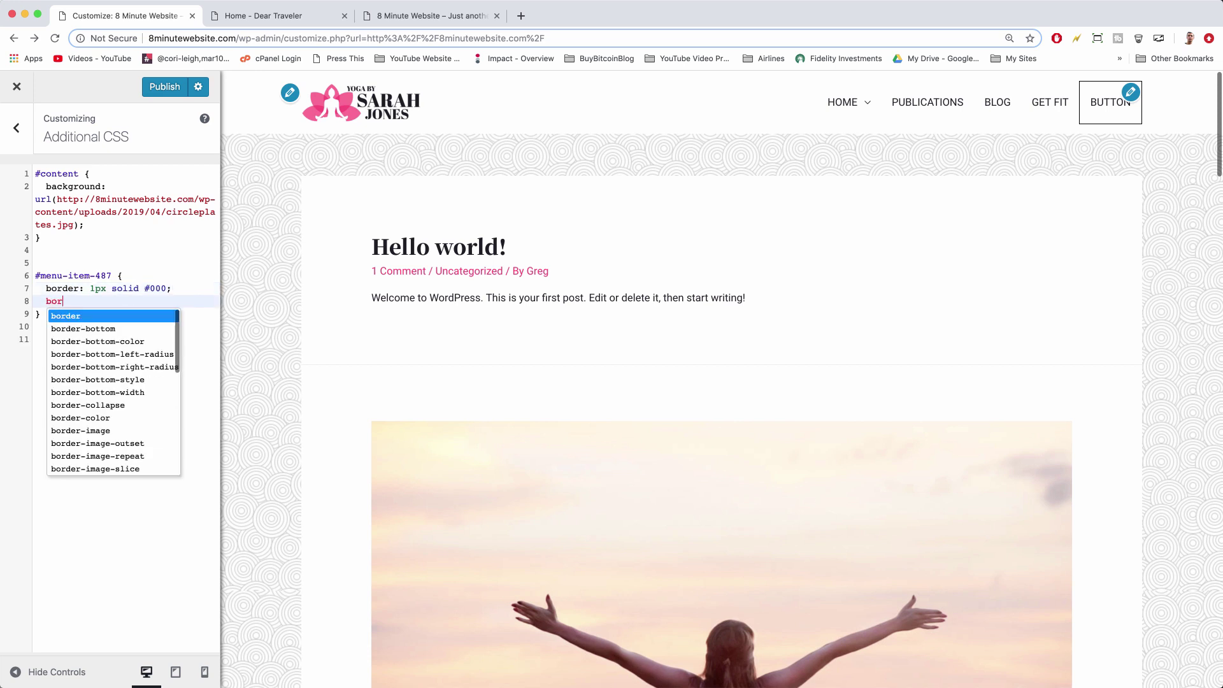
{"action": "type", "text": "der-radius"}
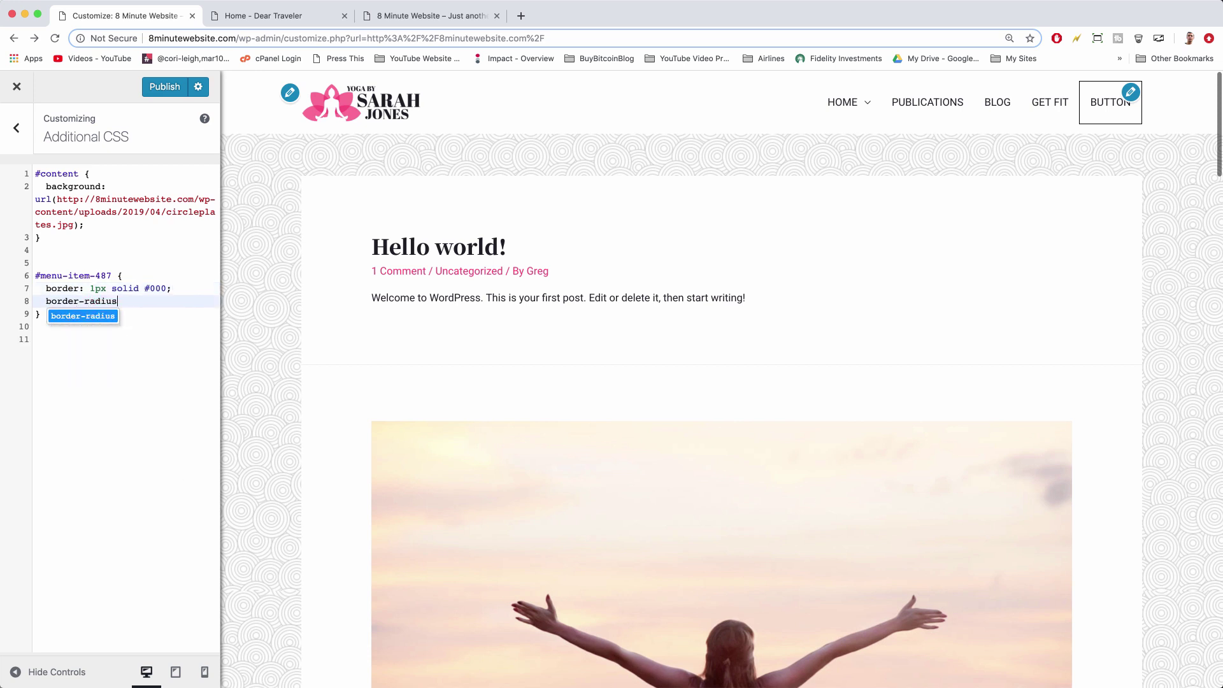
{"action": "type", "text": ": 10px;"}
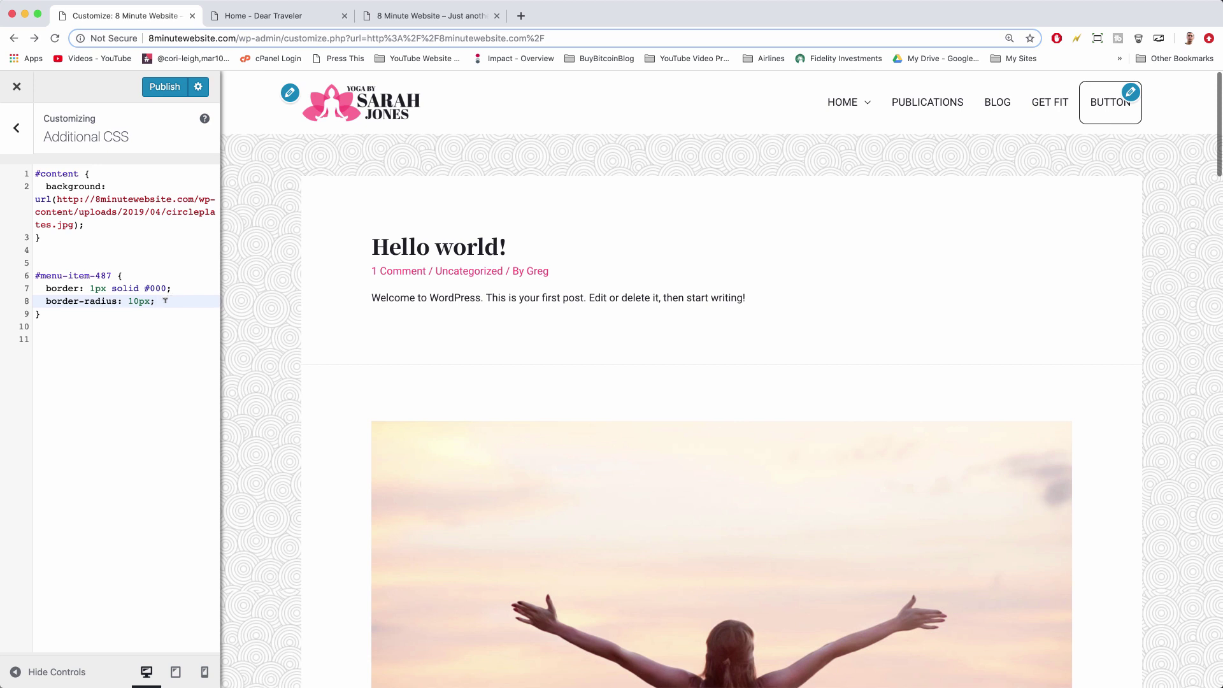
Step: Add padding: 0px 15px to the rule, correcting the 0x typo
{"action": "key", "text": "Return"}
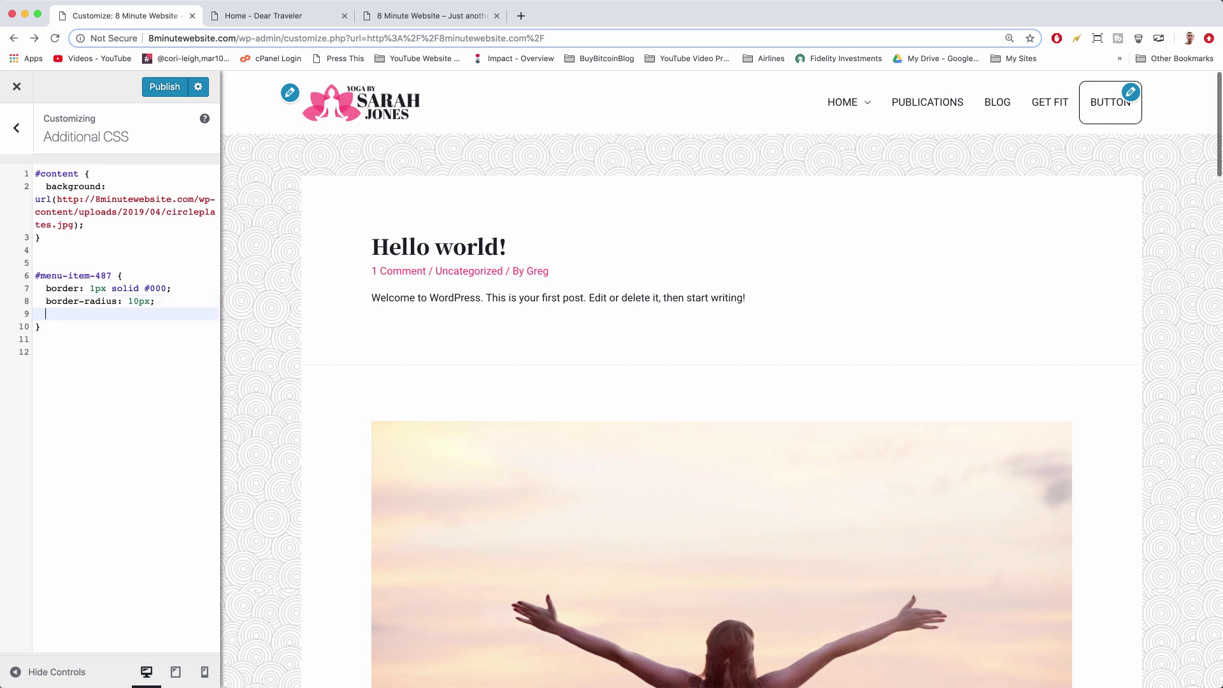
{"action": "type", "text": "padding"}
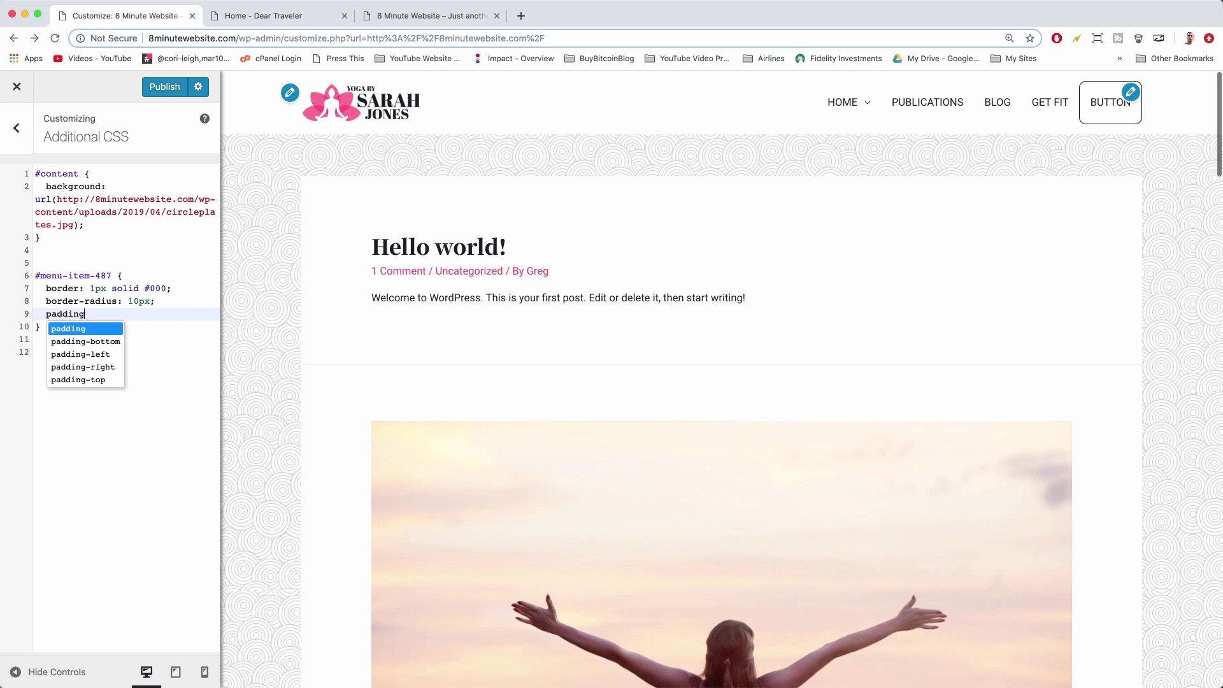
{"action": "type", "text": ":"}
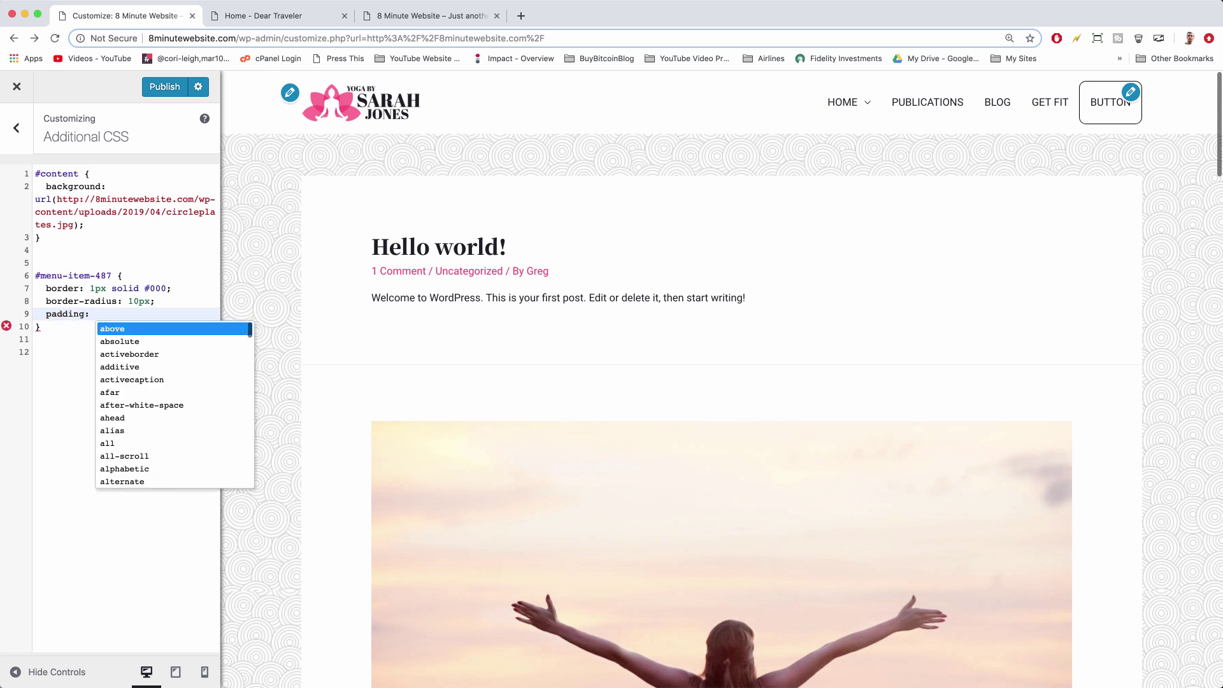
{"action": "type", "text": " 0x"}
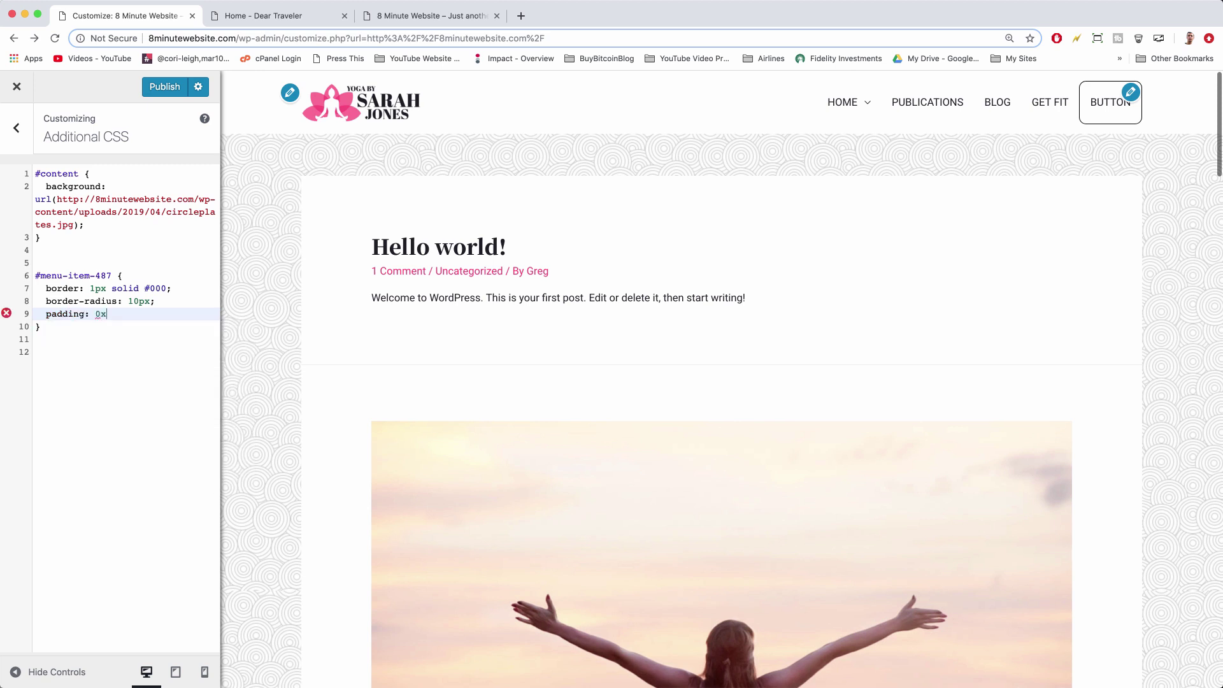
{"action": "type", "text": " 15px;"}
{"action": "left_click", "coordinate": [100, 315]}
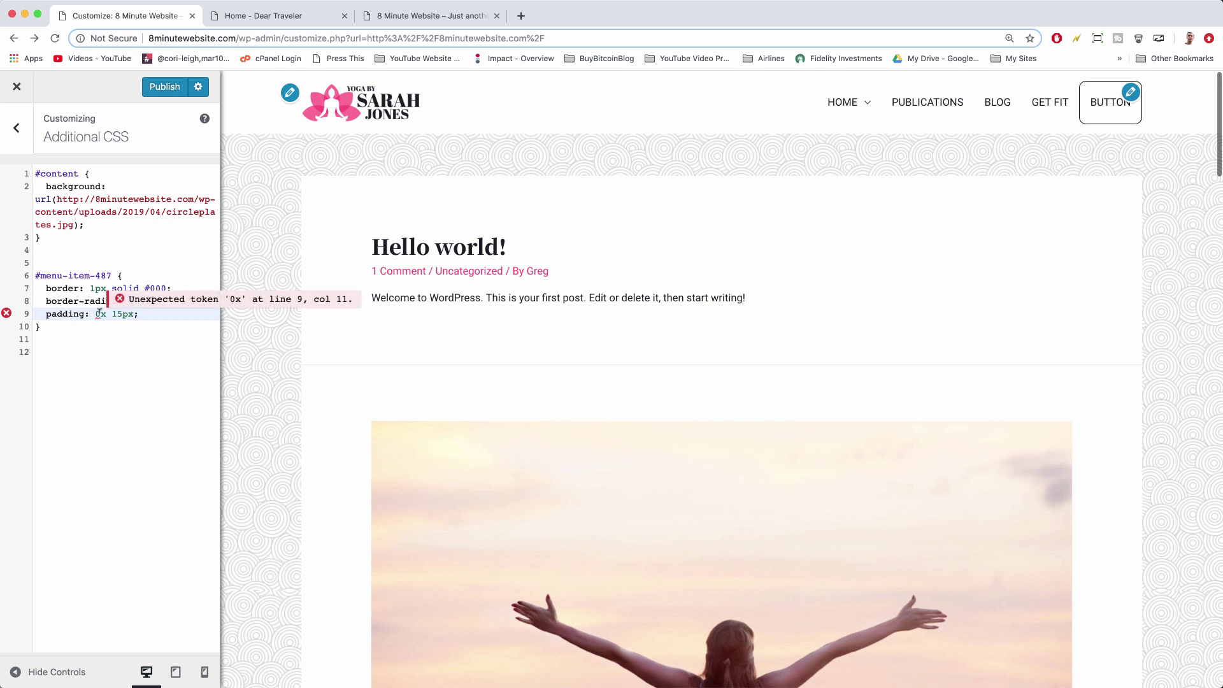
{"action": "type", "text": "p"}
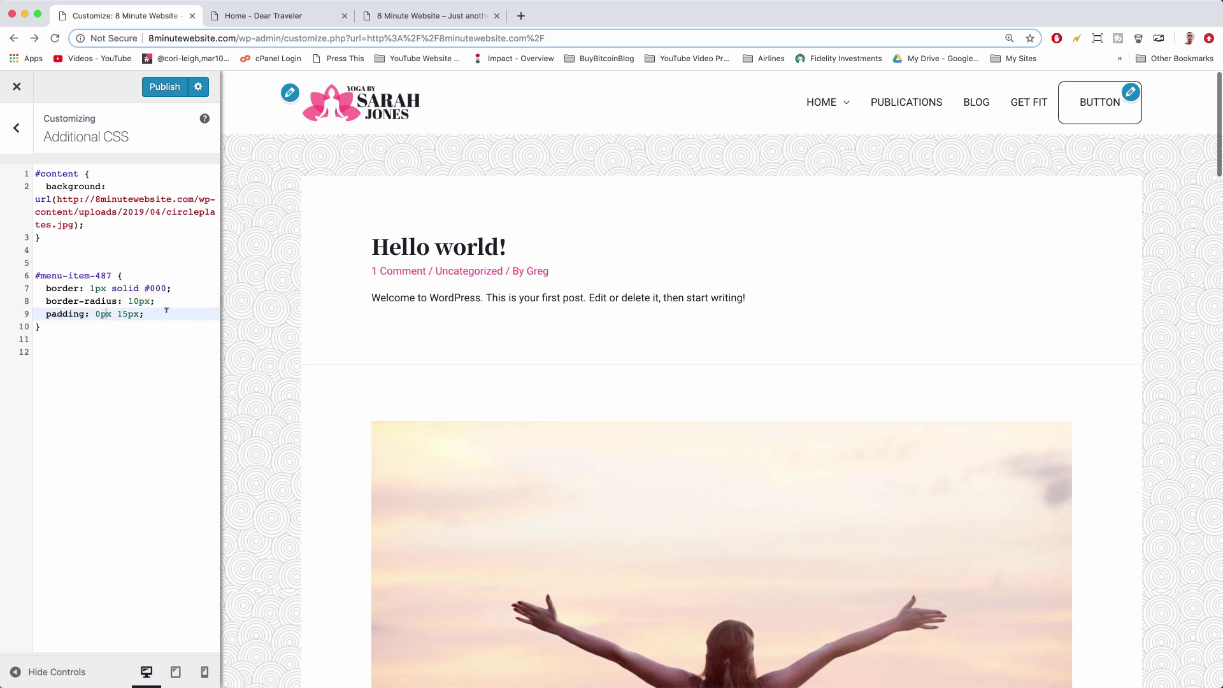
{"action": "left_click", "coordinate": [166, 310]}
Step: Add a left margin to the rule, changing it from 5px to 9px
{"action": "key", "text": "Return"}
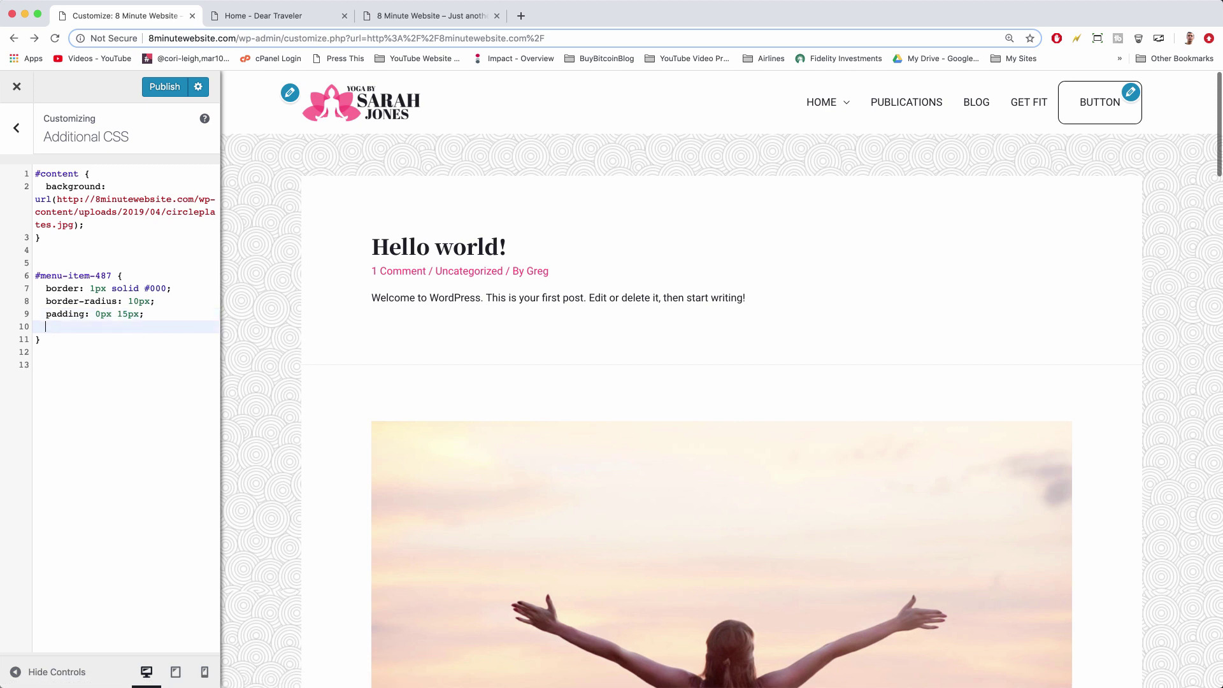
{"action": "type", "text": "margin-left: "}
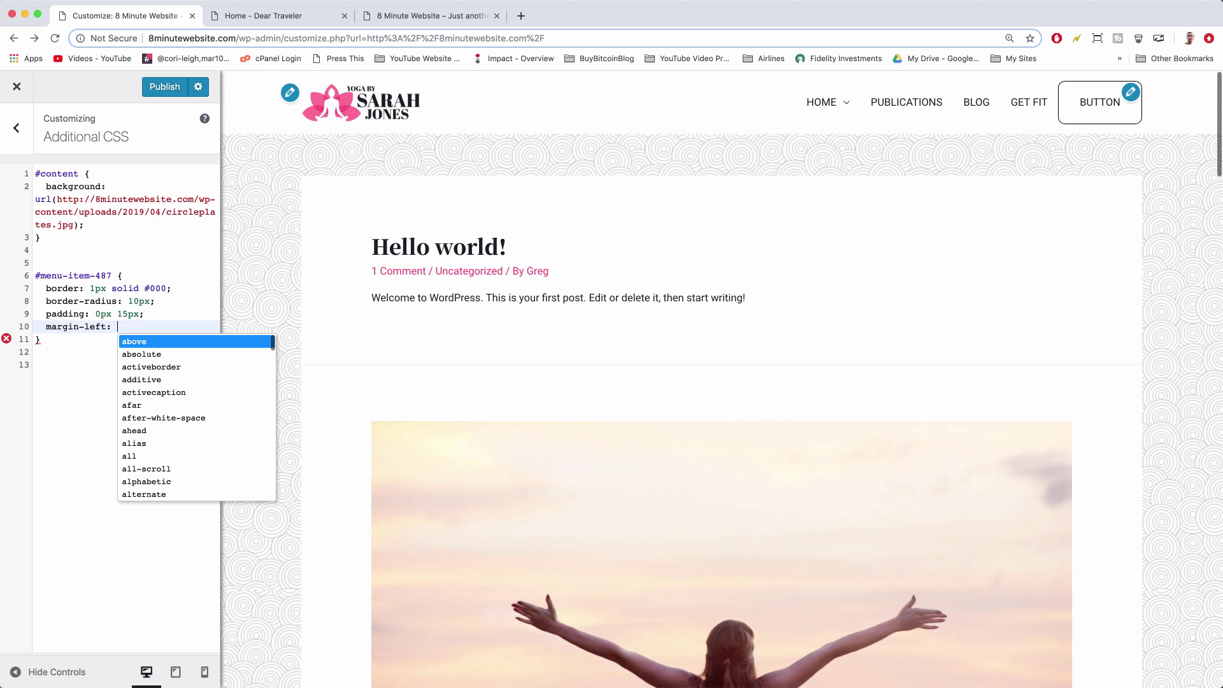
{"action": "type", "text": "5px;"}
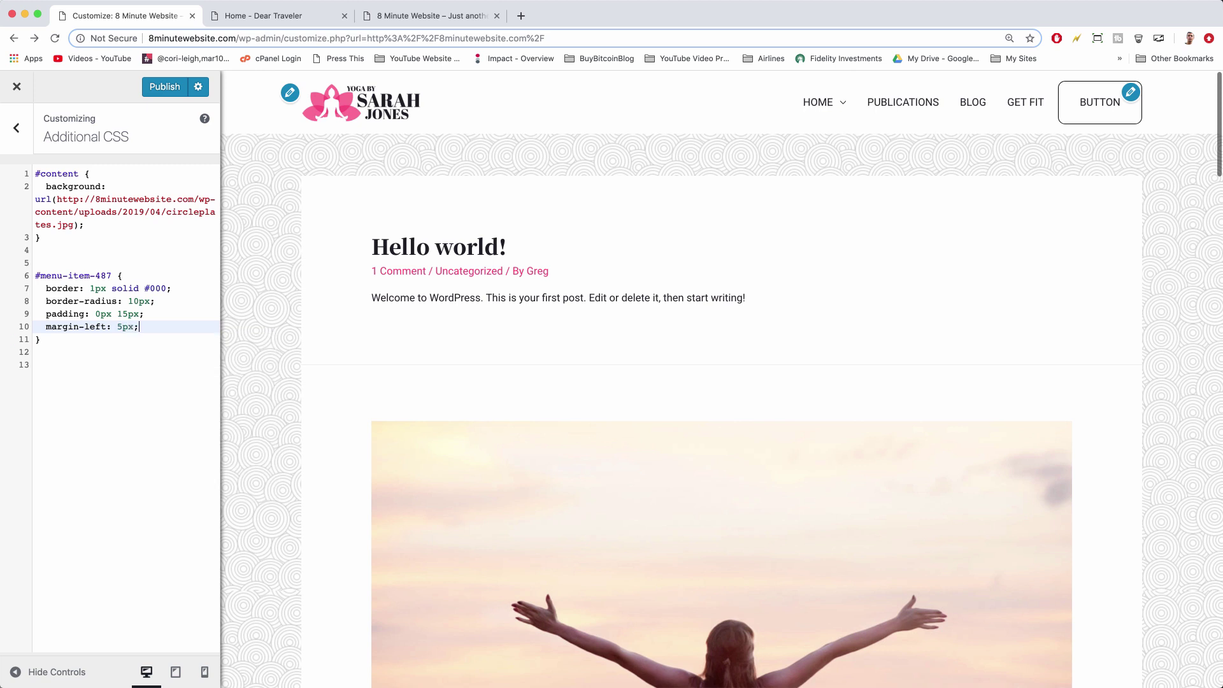
{"action": "left_click", "coordinate": [124, 326]}
{"action": "key", "text": "BackSpace"}
{"action": "type", "text": "9"}
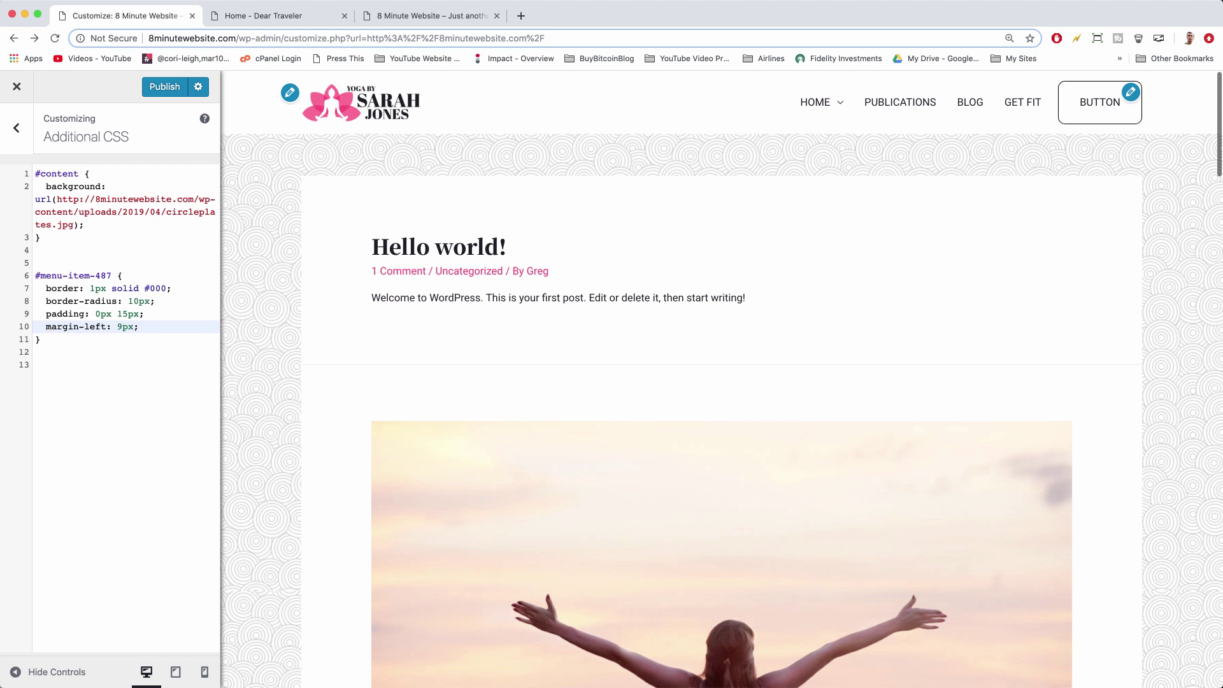
Step: Copy the #menu-item-487 selector and paste it onto a new line 13
{"action": "left_click", "coordinate": [91, 340]}
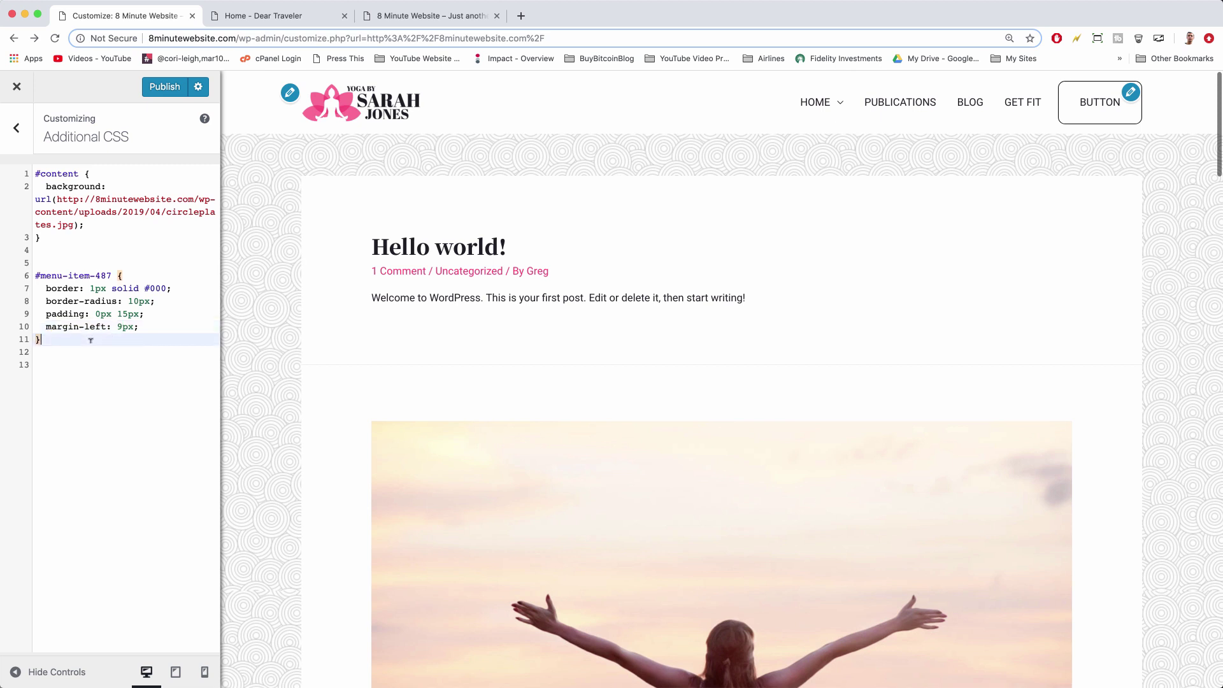
{"action": "key", "text": "Return"}
{"action": "key", "text": "Return"}
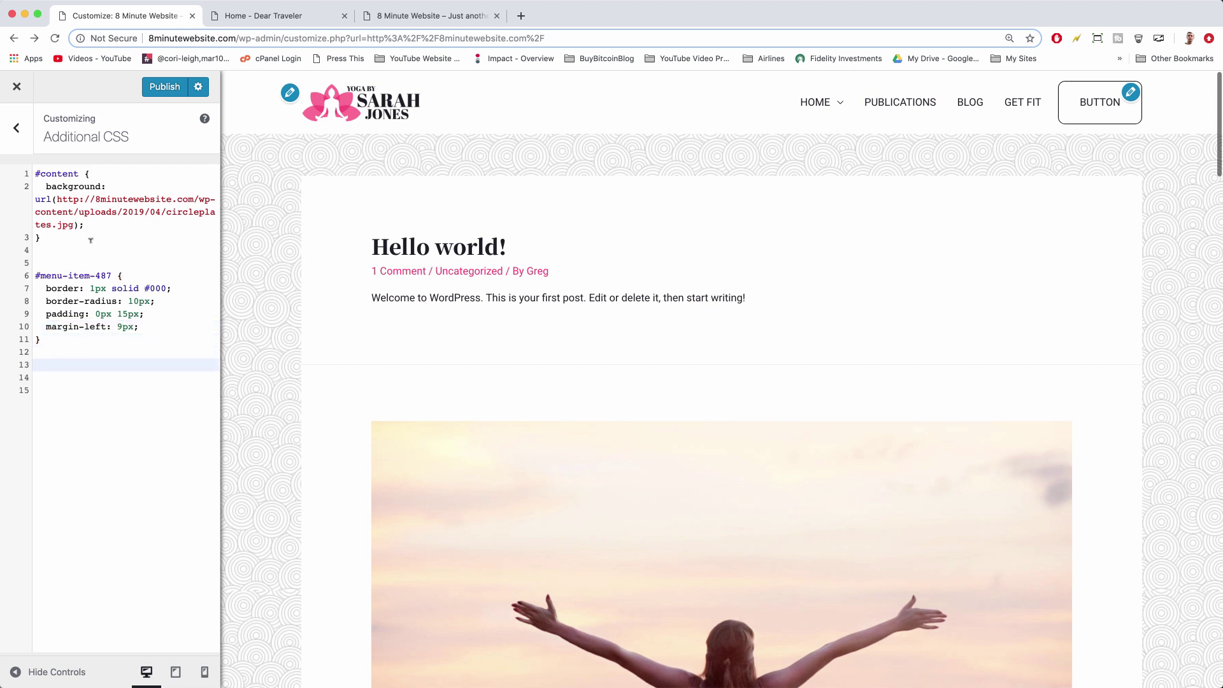
{"action": "key", "text": "Up"}
{"action": "key", "text": "Up"}
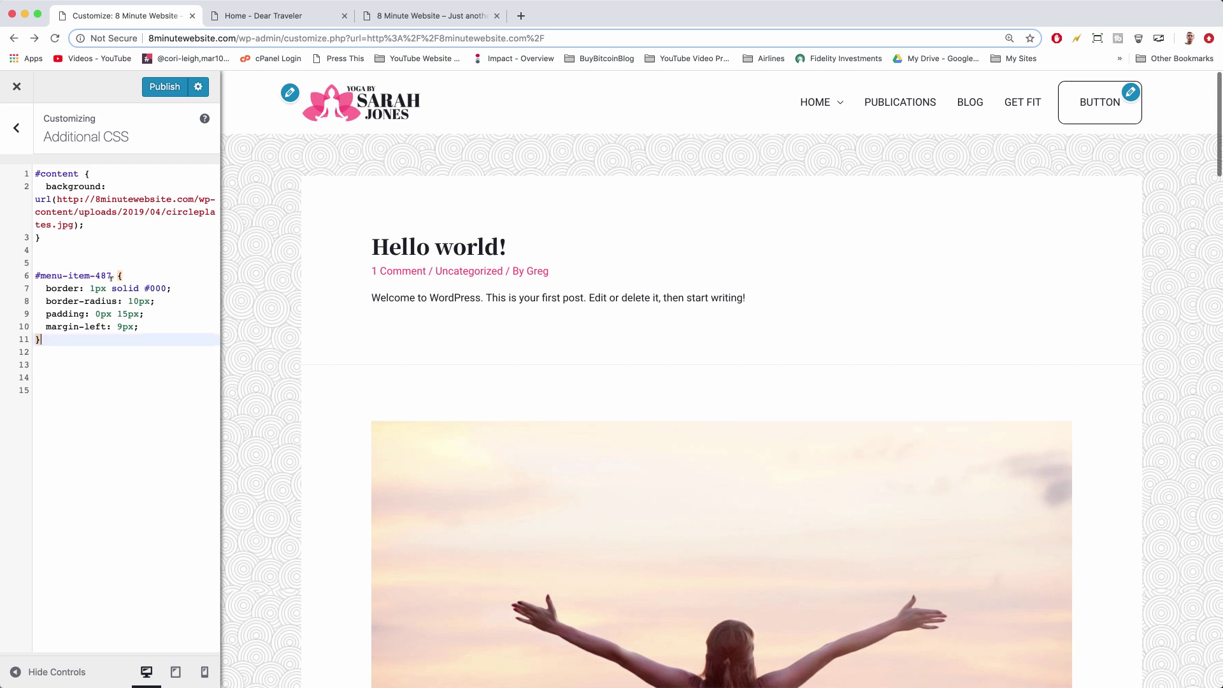
{"action": "left_click_drag", "start_coordinate": [111, 275], "coordinate": [33, 274]}
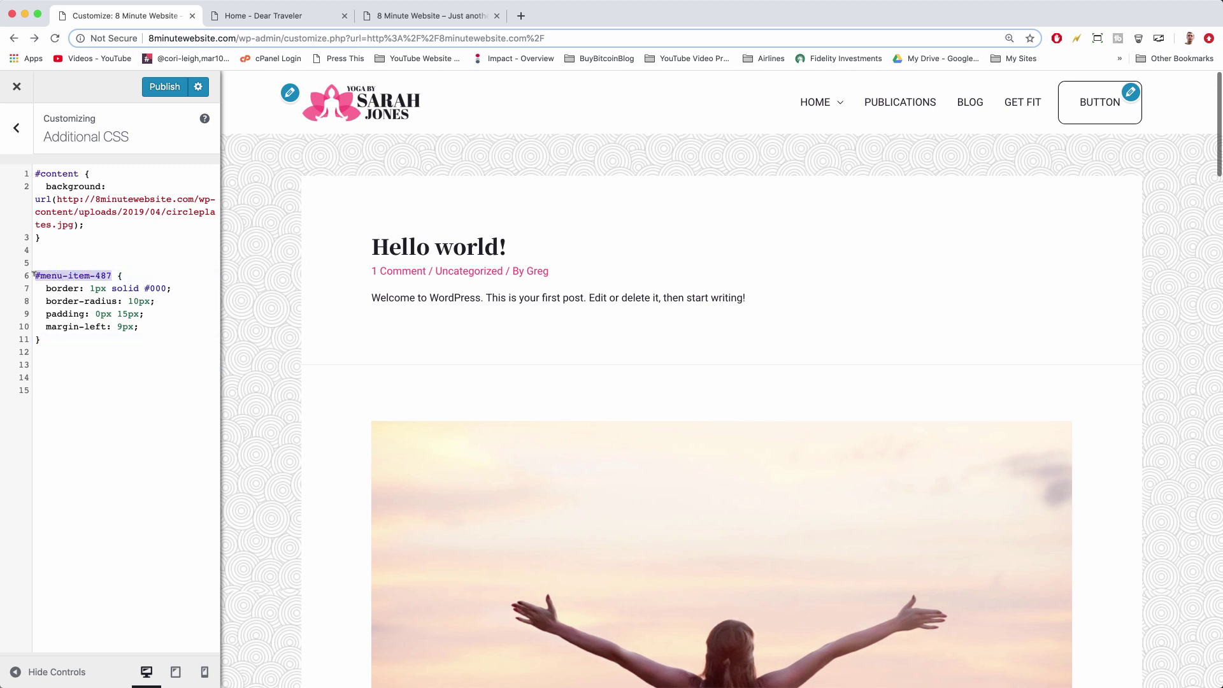
{"action": "right_click", "coordinate": [43, 274]}
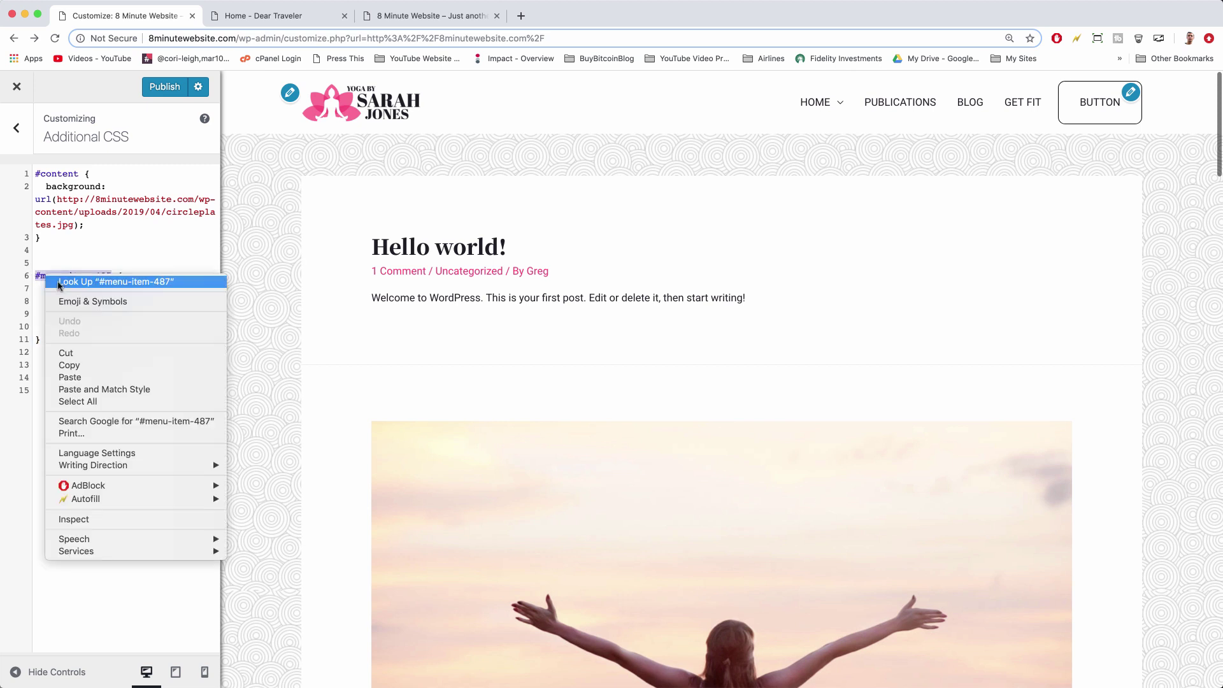
{"action": "left_click", "coordinate": [70, 365]}
{"action": "left_click", "coordinate": [53, 360]}
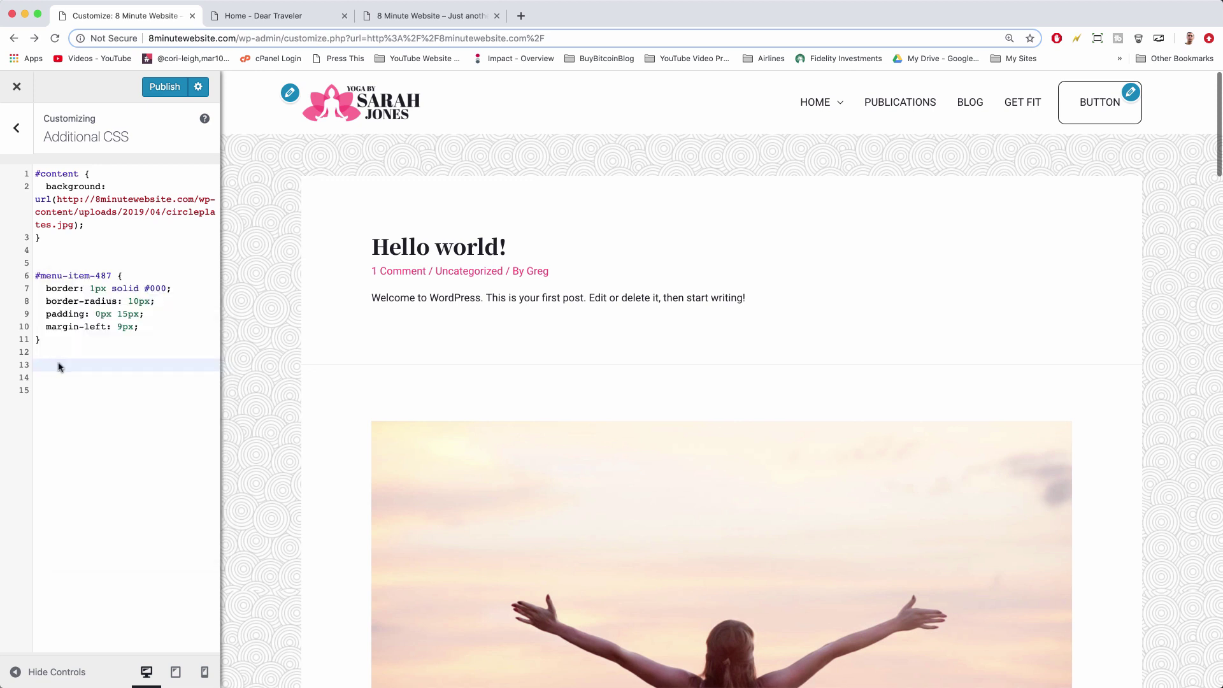
{"action": "right_click", "coordinate": [59, 364]}
{"action": "left_click", "coordinate": [89, 446]}
Step: Make it a :hover rule containing a background-color declaration
{"action": "type", "text": ":hover"}
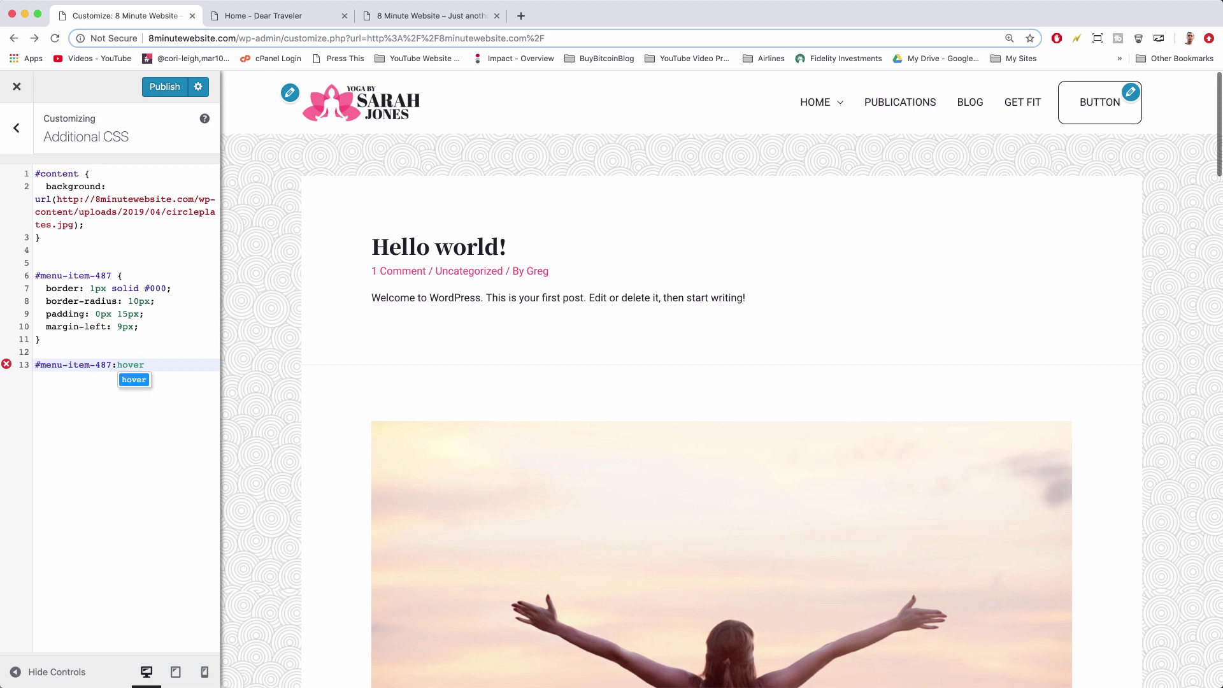
{"action": "type", "text": " {"}
{"action": "key", "text": "Return"}
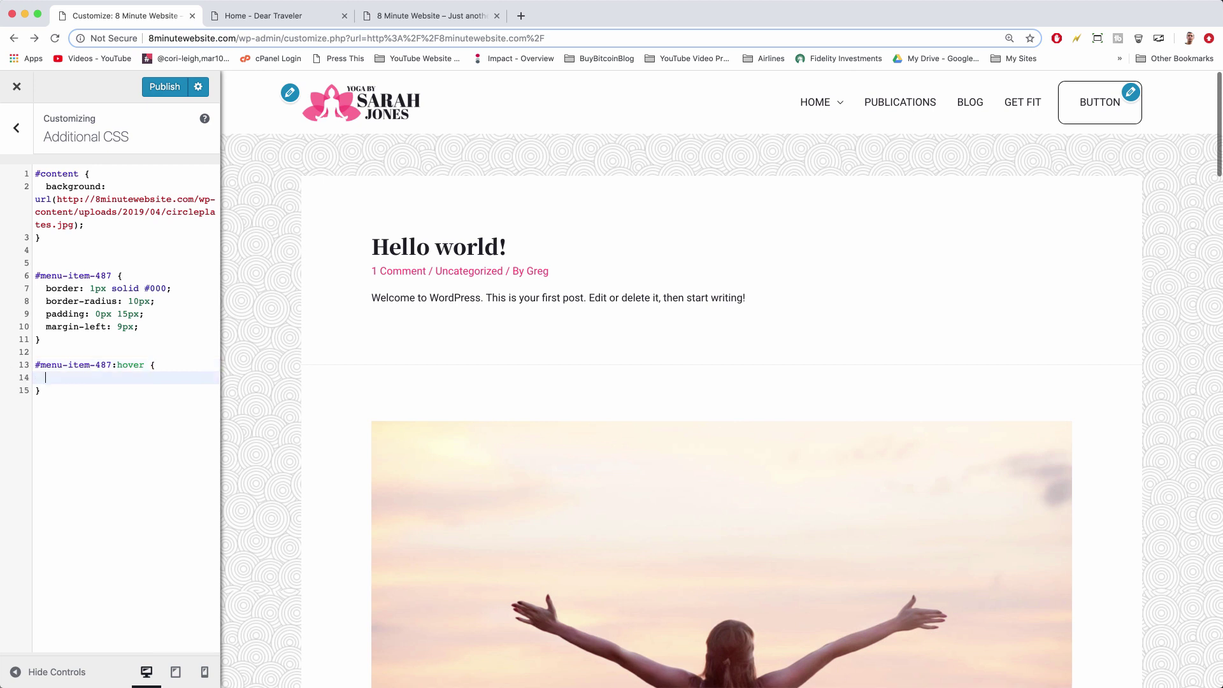
{"action": "type", "text": "backg"}
{"action": "key", "text": "Return"}
{"action": "key", "text": "BackSpace"}
{"action": "key", "text": "BackSpace"}
{"action": "key", "text": "BackSpace"}
{"action": "key", "text": "BackSpace"}
{"action": "type", "text": "ound-coo"}
{"action": "key", "text": "BackSpace"}
{"action": "type", "text": "lor:"}
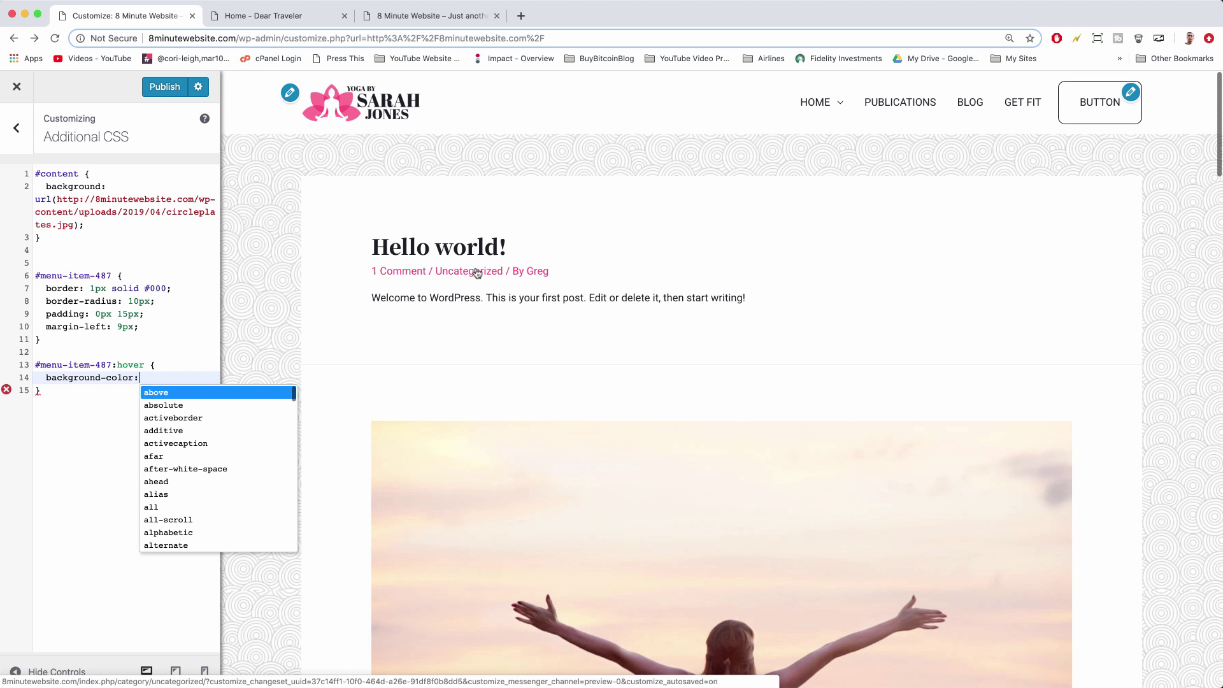
Step: Inspect the pink Uncategorized link and copy its colour value #ff3a6f
{"action": "right_click", "coordinate": [475, 272]}
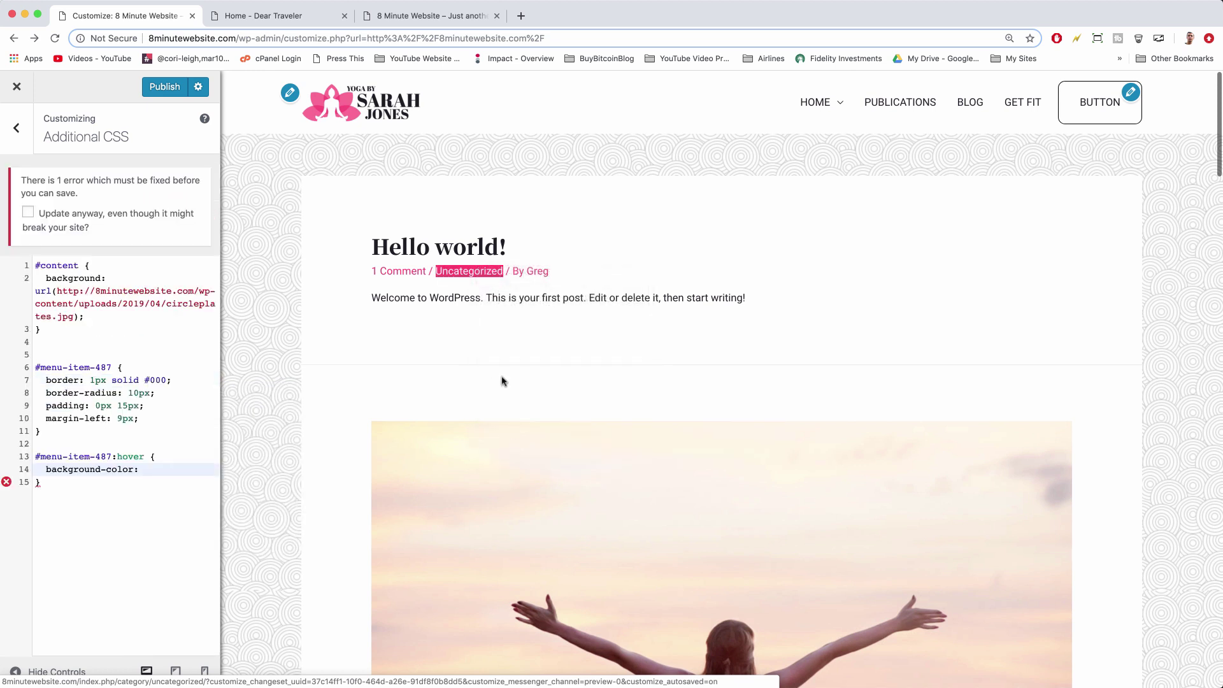
{"action": "key", "text": "Escape"}
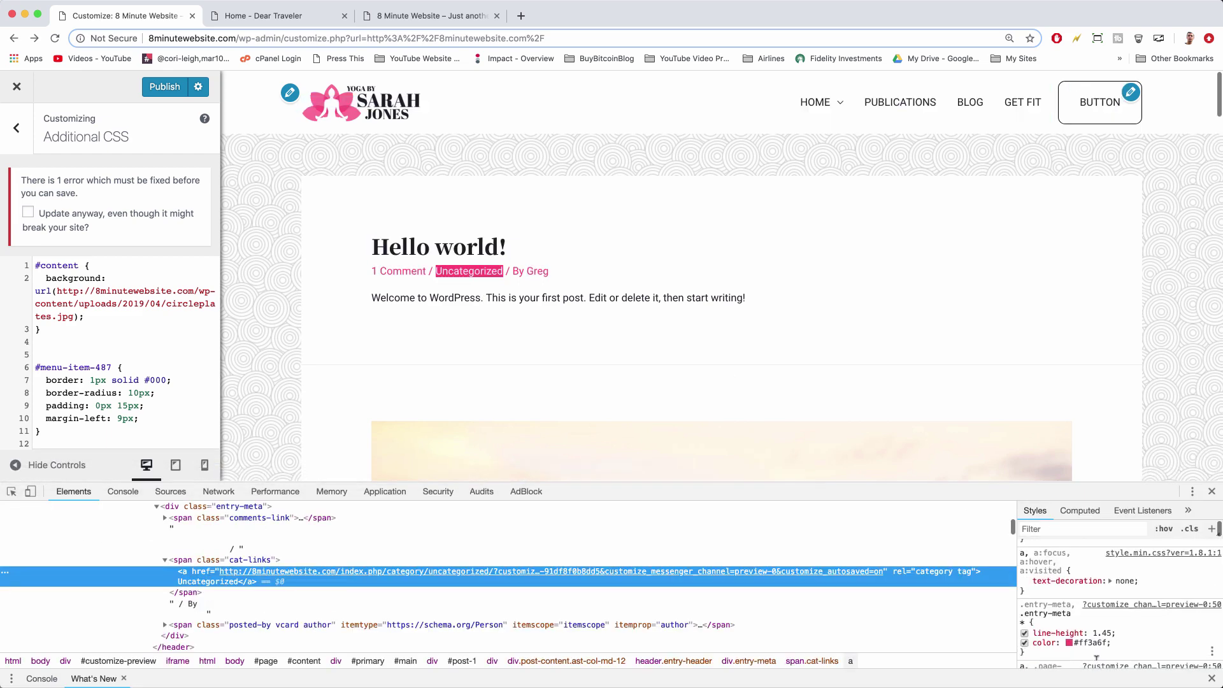
{"action": "left_click", "coordinate": [1082, 633]}
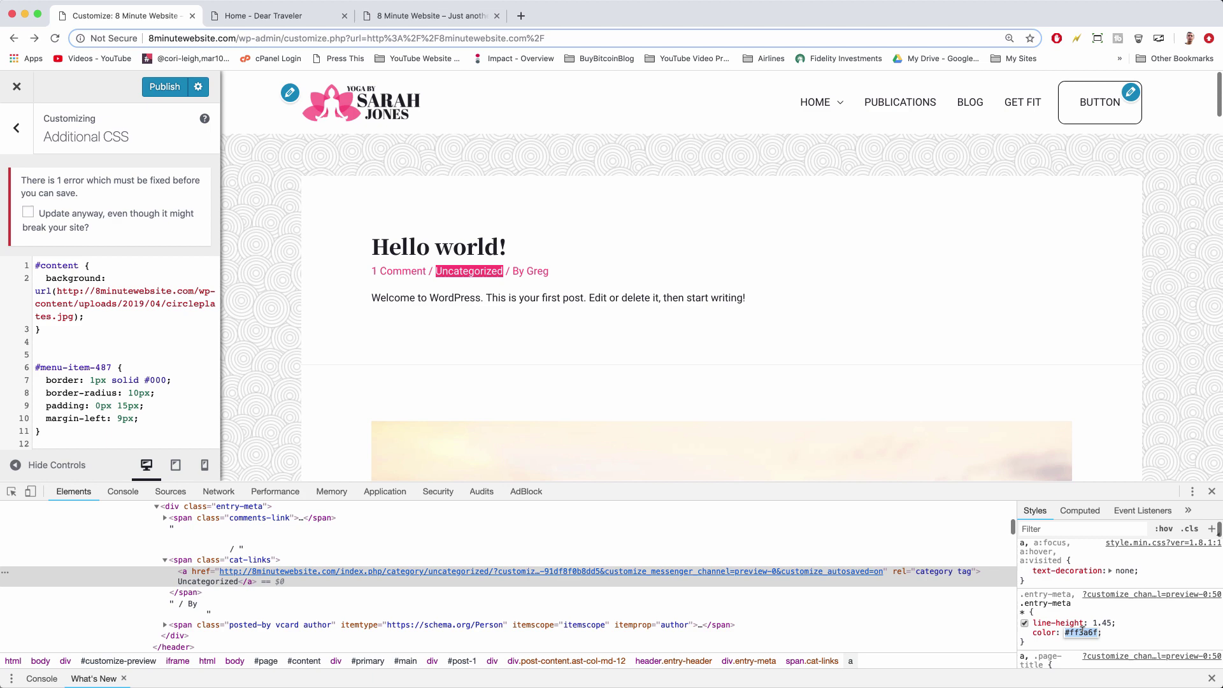
{"action": "right_click", "coordinate": [1082, 633]}
{"action": "left_click", "coordinate": [1097, 642]}
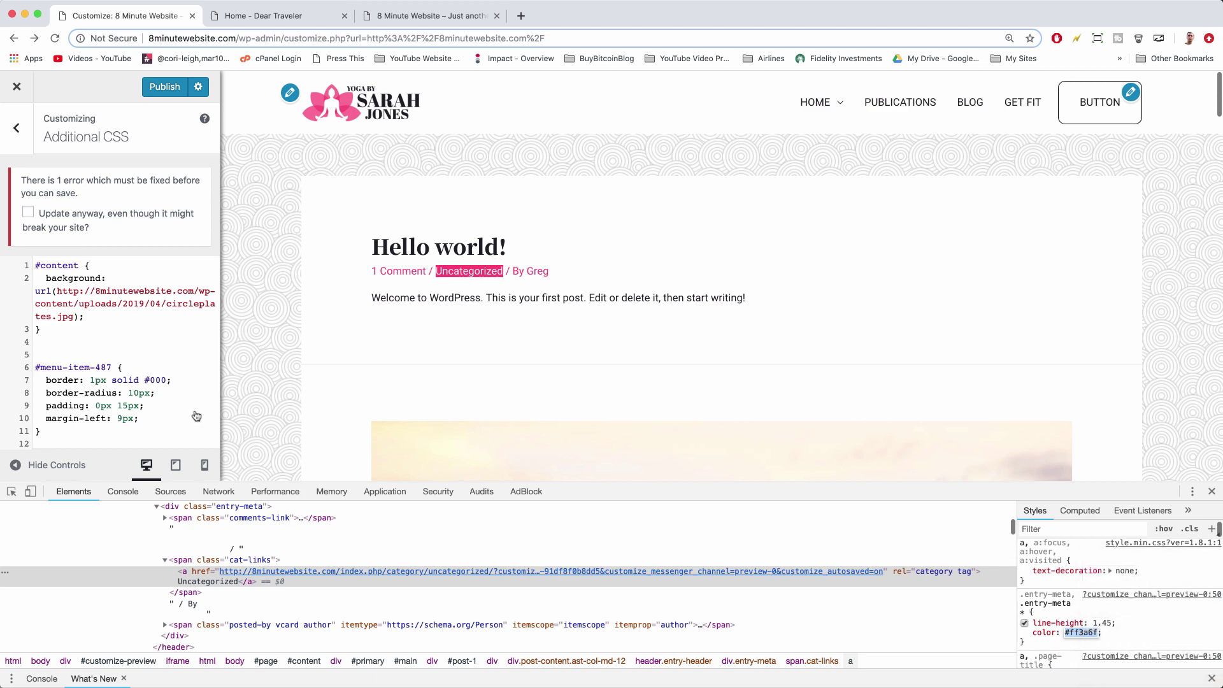
Step: Paste #ff3a6f as the hover rule's background-color on line 14
{"action": "left_click", "coordinate": [121, 430]}
{"action": "left_click", "coordinate": [1212, 491]}
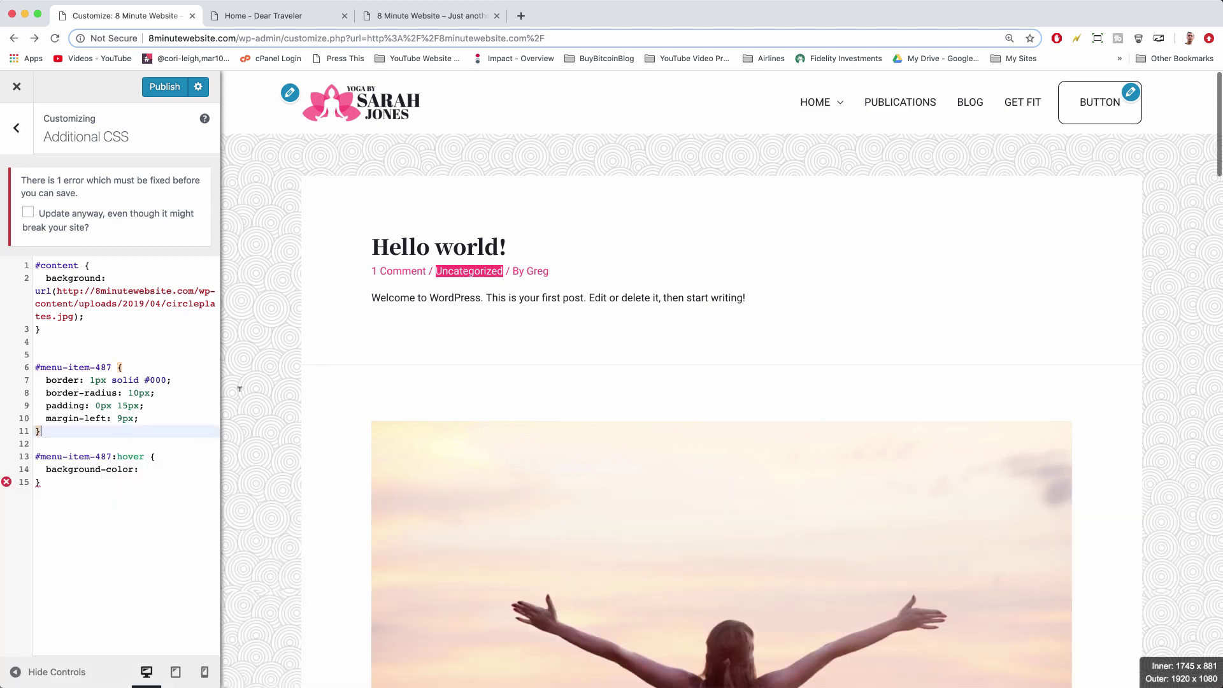
{"action": "left_click", "coordinate": [153, 469]}
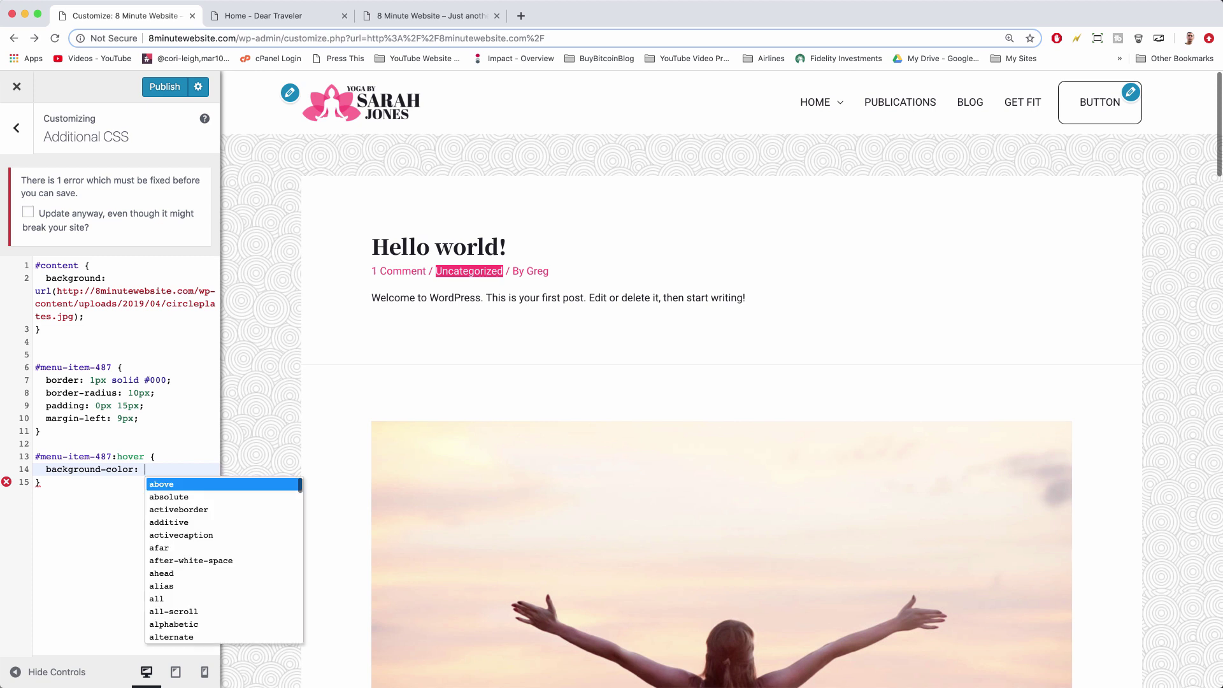
{"action": "right_click", "coordinate": [158, 472]}
{"action": "left_click", "coordinate": [169, 542]}
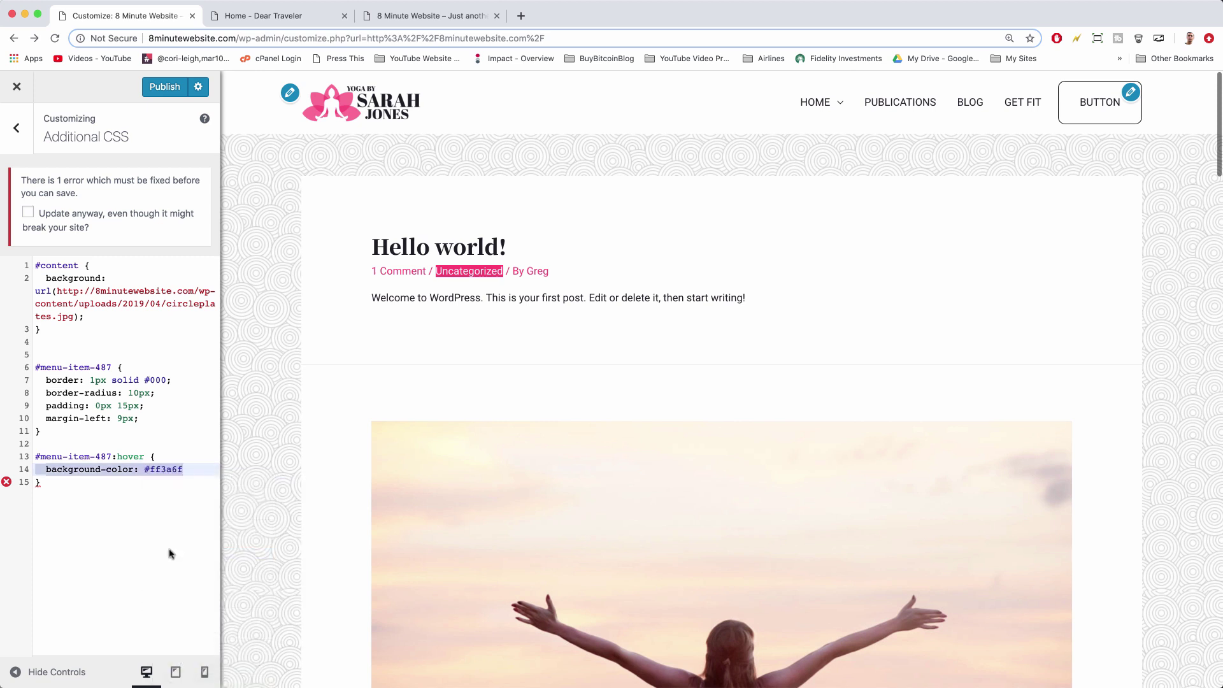
{"action": "left_click", "coordinate": [189, 378]}
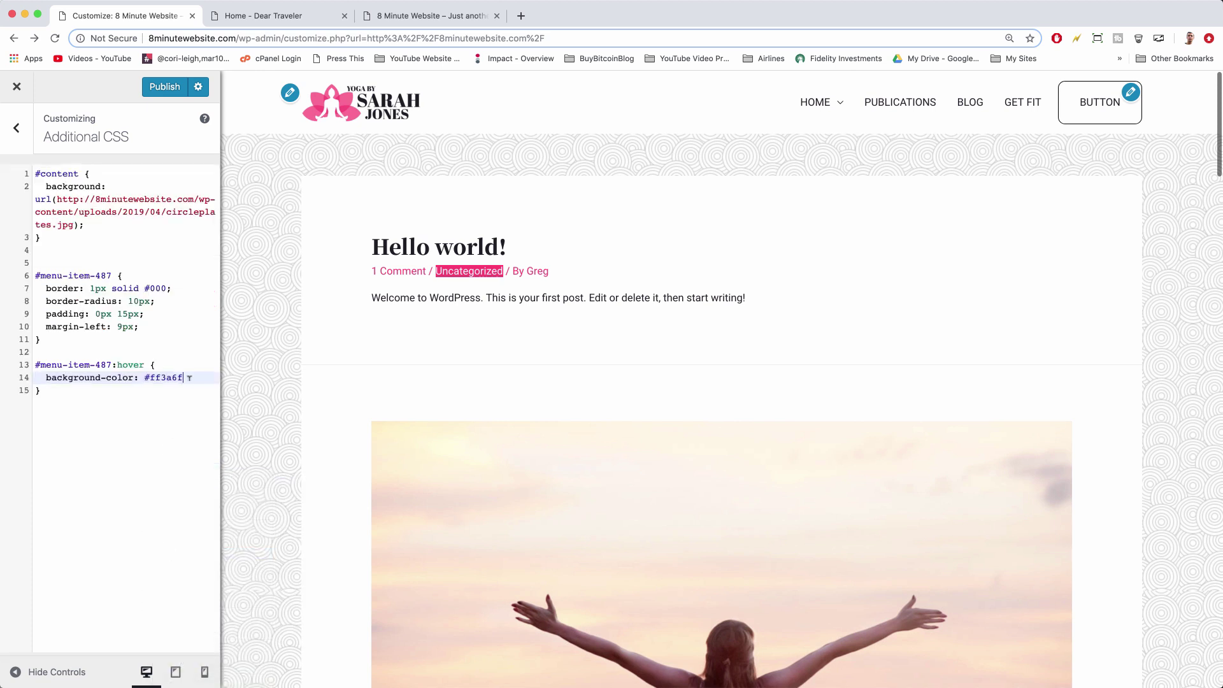
Step: End the pink #ff3a6f declaration with a semicolon and copy the #menu-item-487 selector
{"action": "type", "text": ";"}
{"action": "key", "text": "Up"}
{"action": "key", "text": "Up"}
{"action": "key", "text": "Up"}
{"action": "key", "text": "Up"}
{"action": "left_click_drag", "start_coordinate": [112, 273], "coordinate": [33, 272]}
{"action": "right_click", "coordinate": [56, 273]}
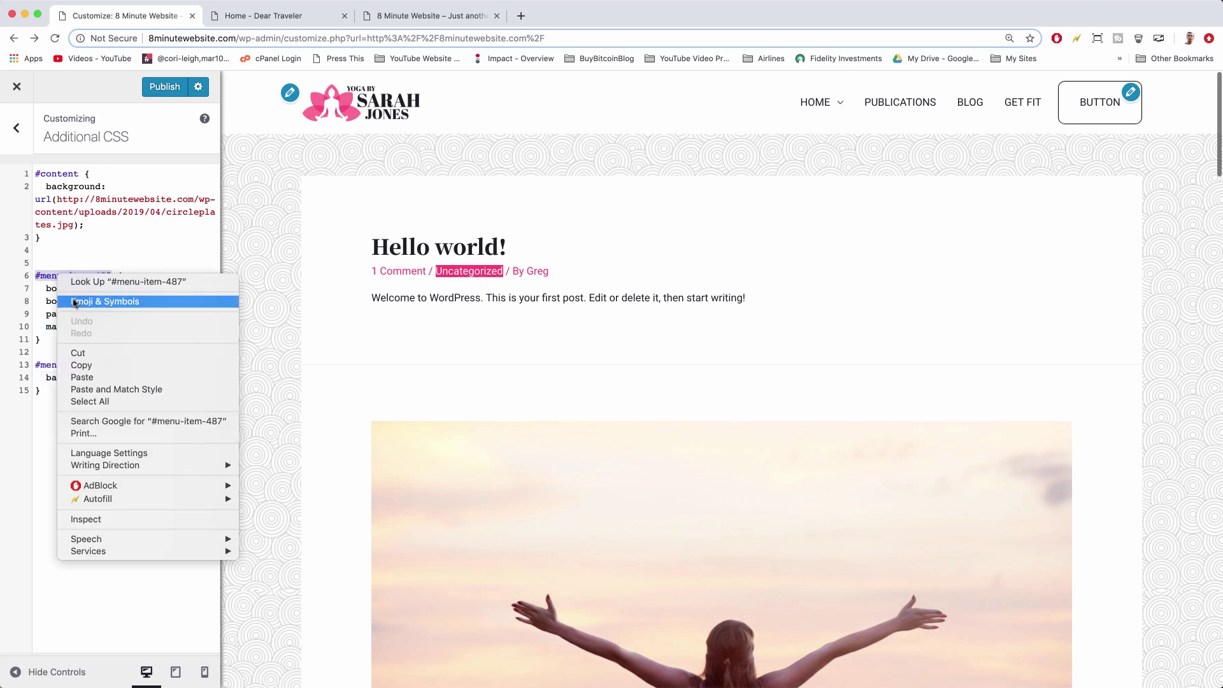
{"action": "left_click", "coordinate": [80, 367]}
Step: Add a #menu-item-487:hover a rule on line 17 with color: #fff
{"action": "left_click", "coordinate": [43, 407]}
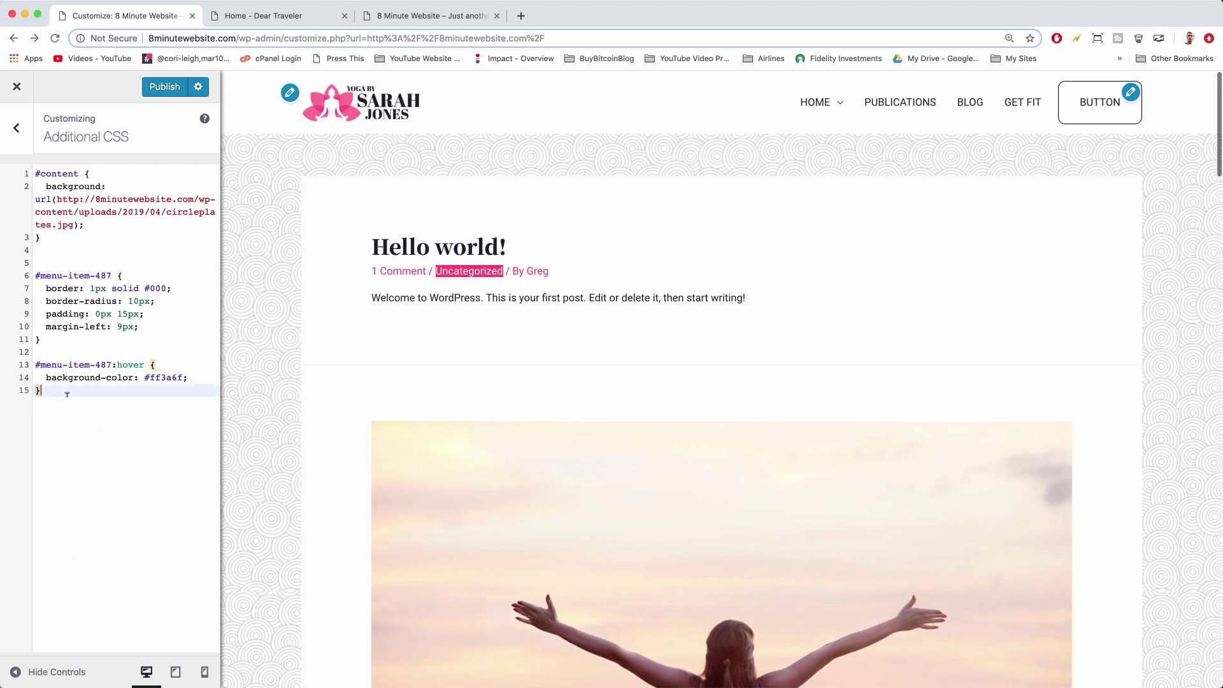
{"action": "key", "text": "Return"}
{"action": "key", "text": "Return"}
{"action": "right_click", "coordinate": [54, 414]}
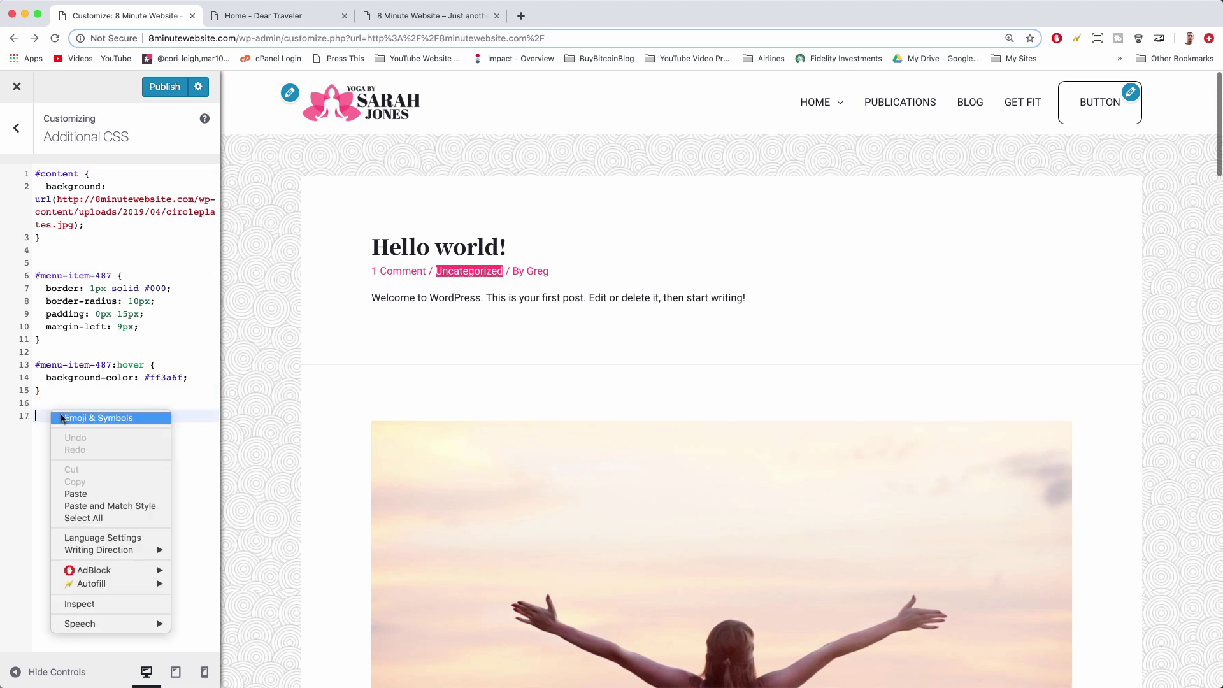
{"action": "left_click", "coordinate": [84, 494]}
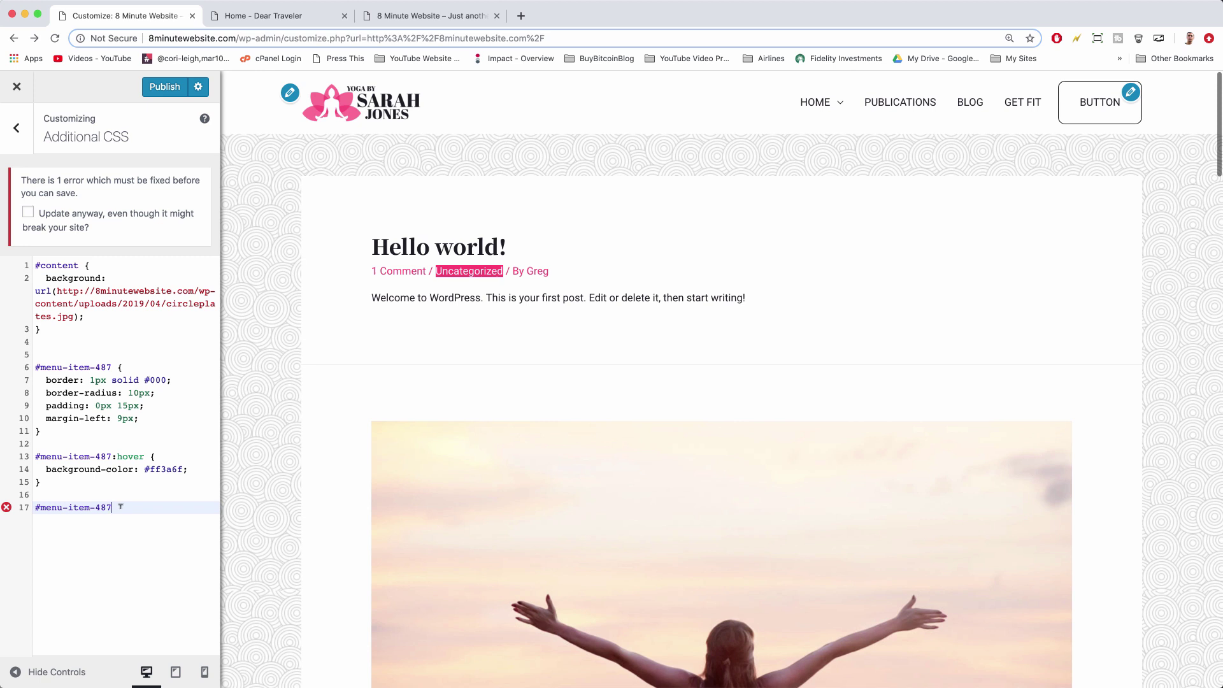
{"action": "type", "text": ":hov"}
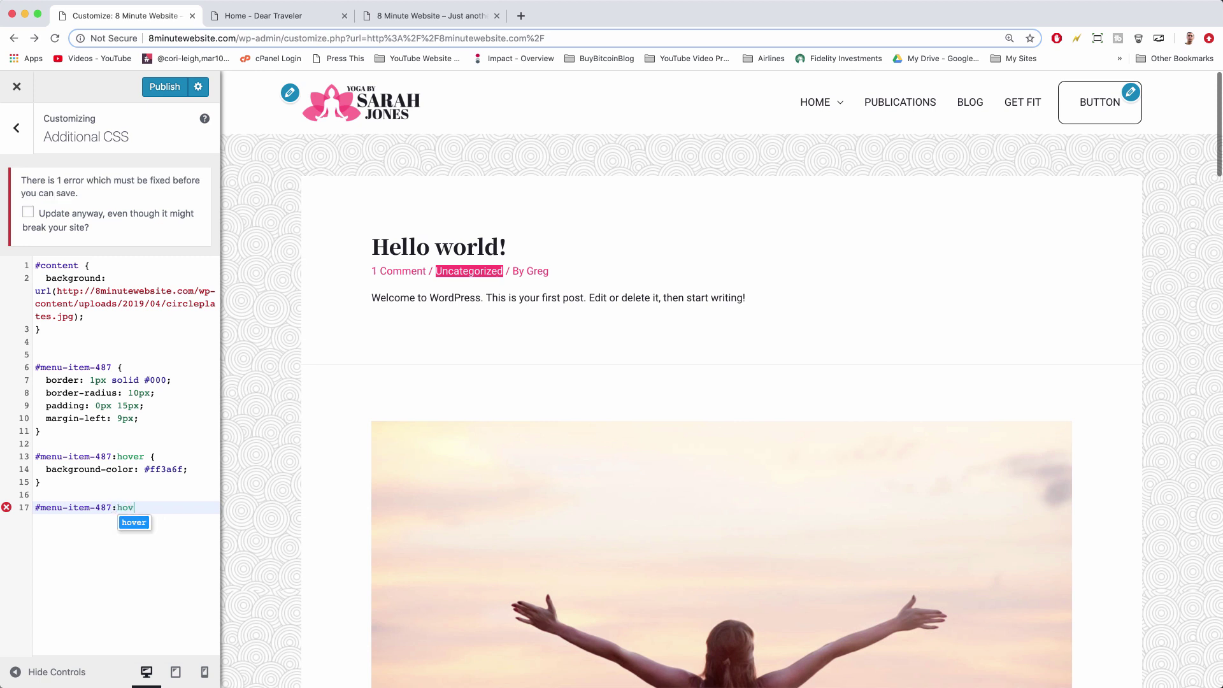
{"action": "type", "text": "er a"}
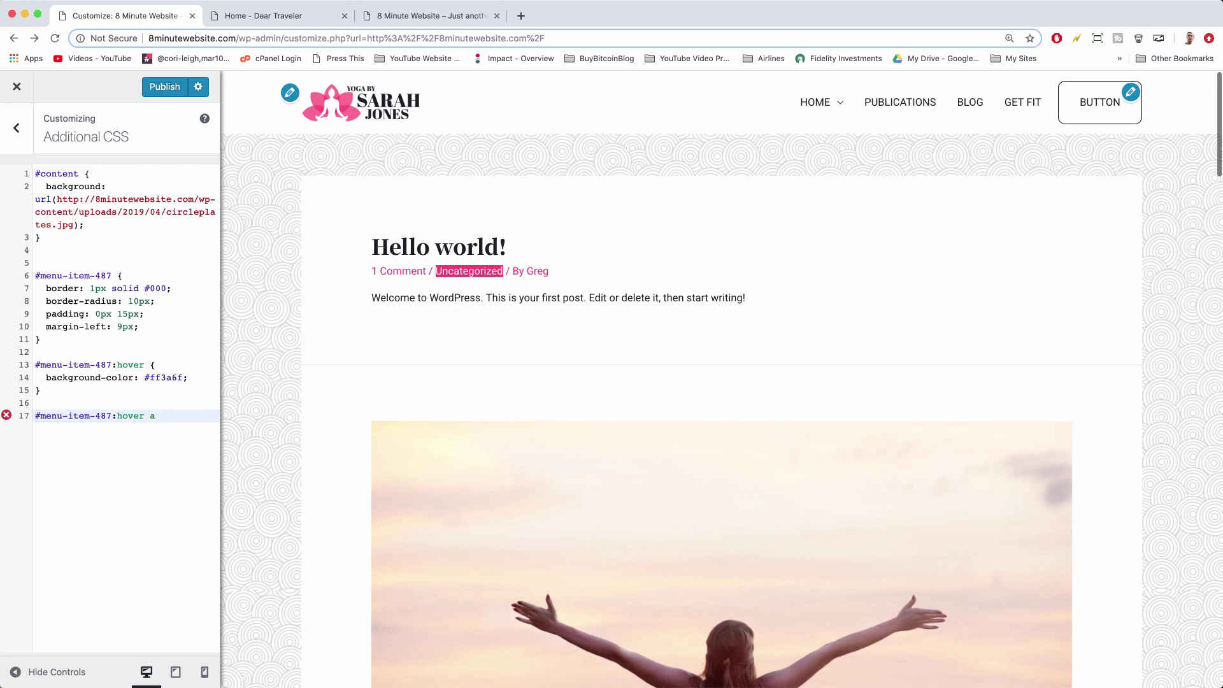
{"action": "type", "text": " {"}
{"action": "key", "text": "Return"}
{"action": "type", "text": "c"}
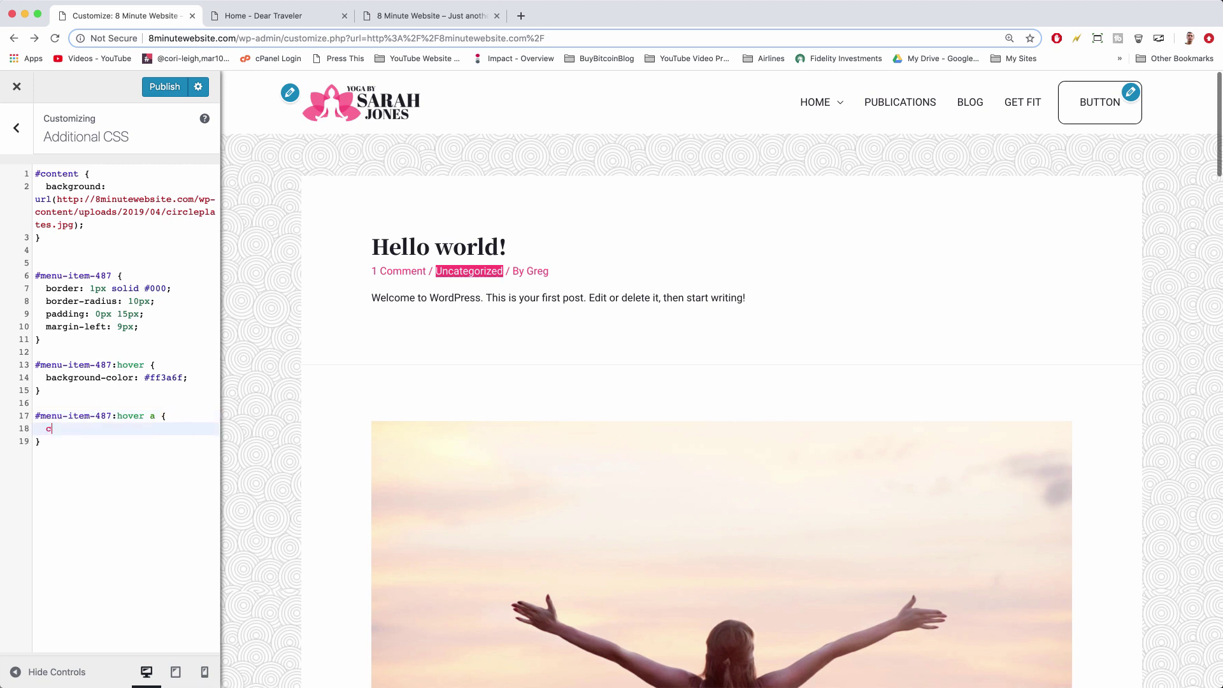
{"action": "type", "text": "olor: "}
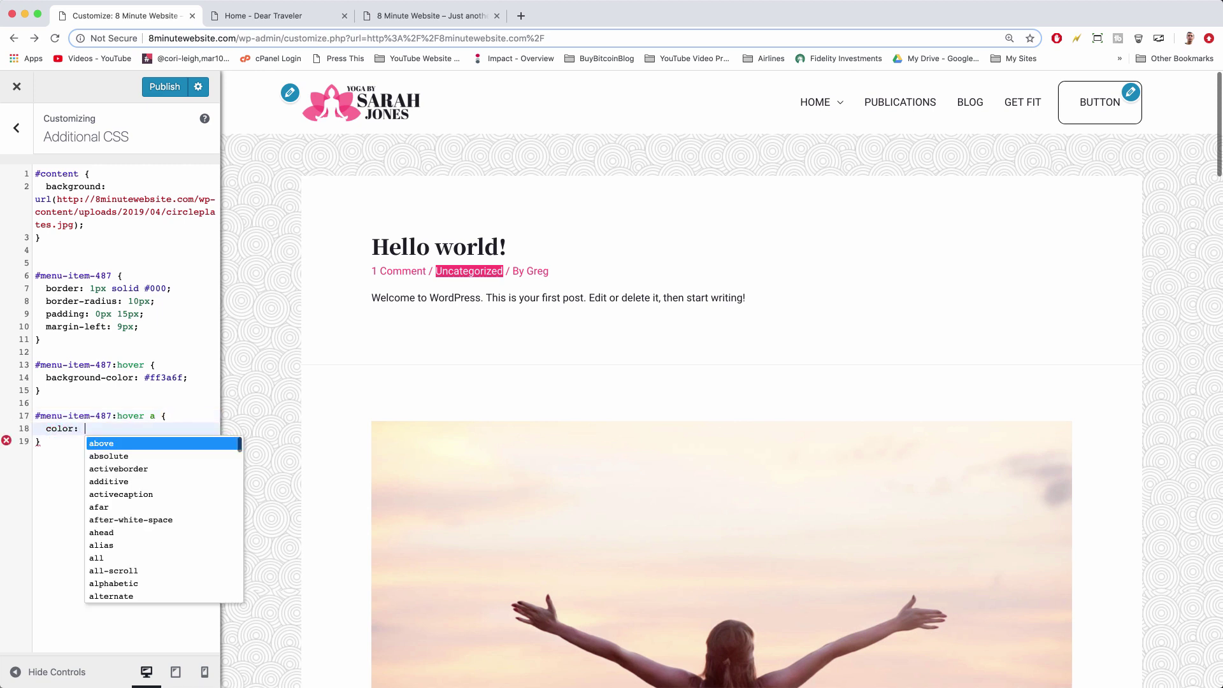
{"action": "type", "text": "#fff"}
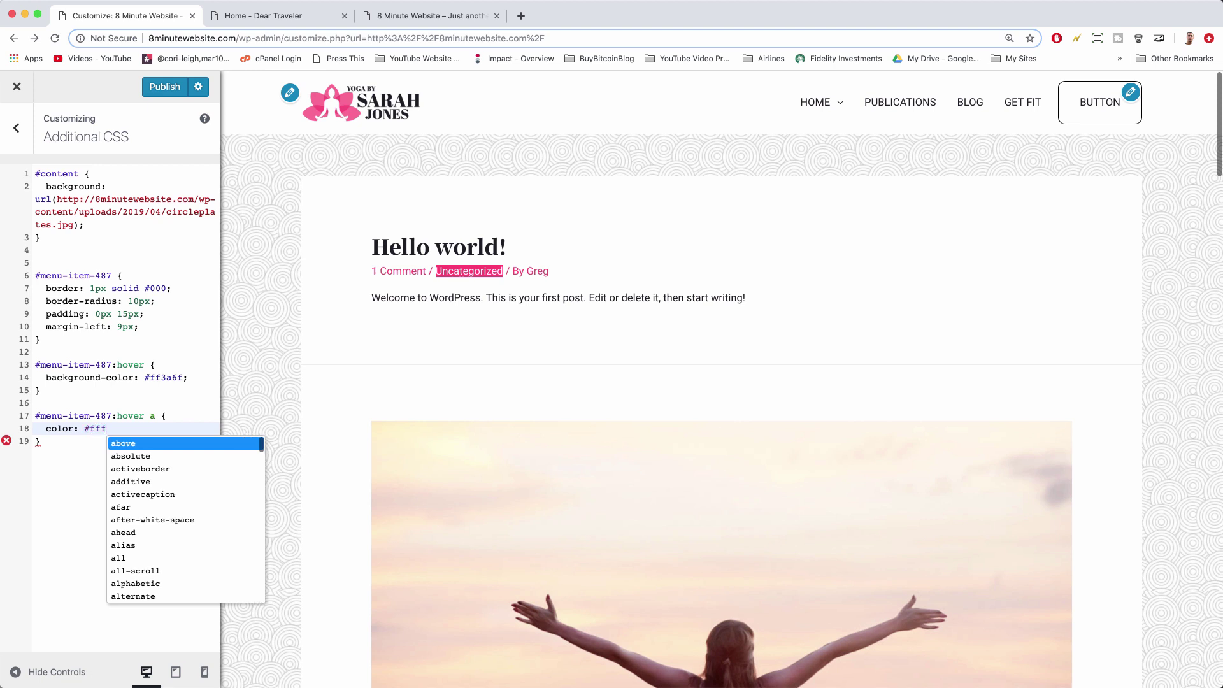
{"action": "type", "text": ";"}
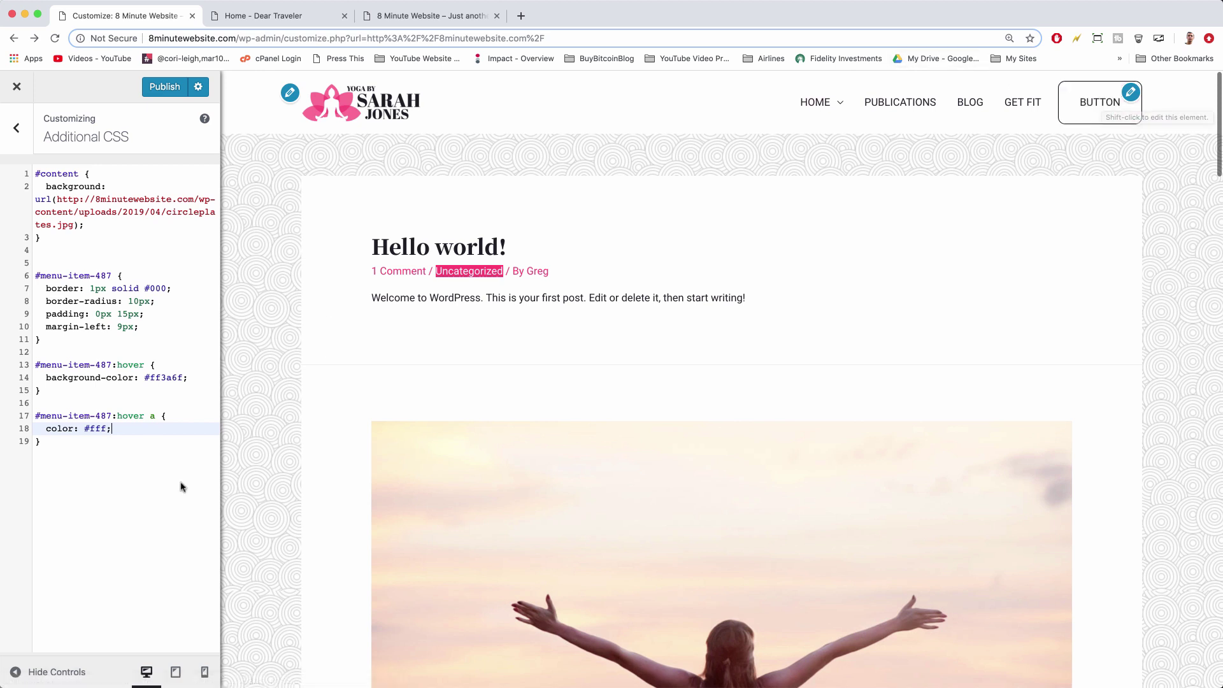
Step: Publish the Additional CSS and reload the live site with DevTools closed
{"action": "left_click", "coordinate": [163, 93]}
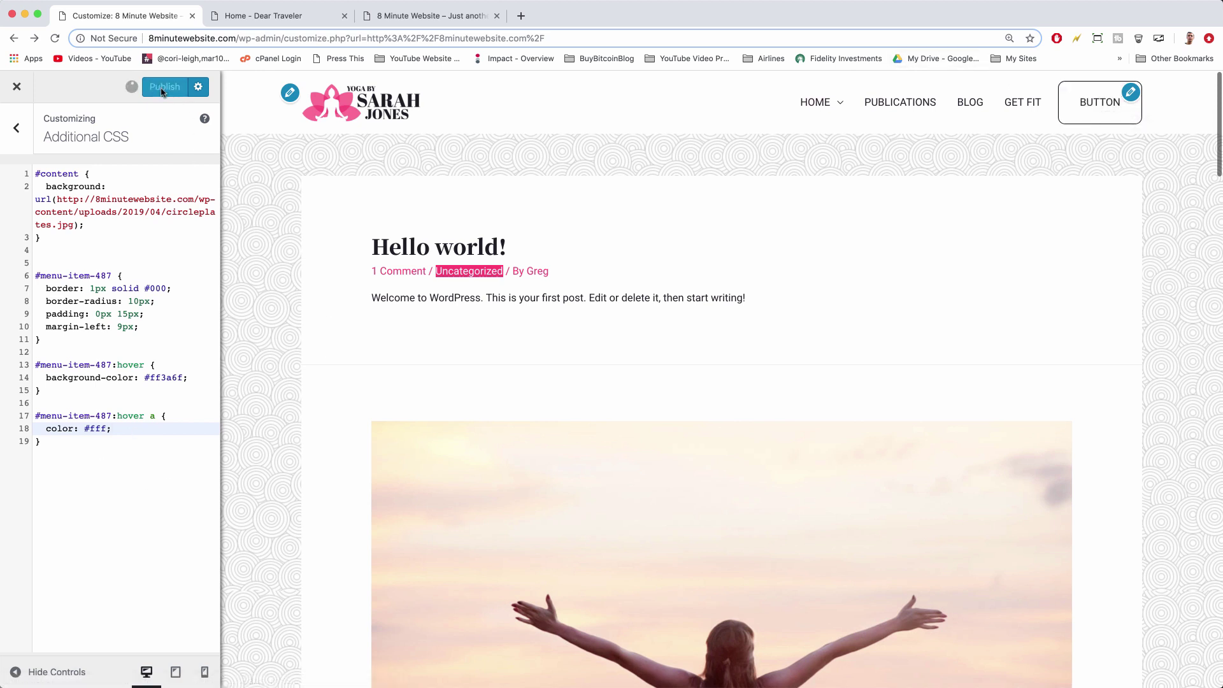
{"action": "left_click", "coordinate": [446, 15]}
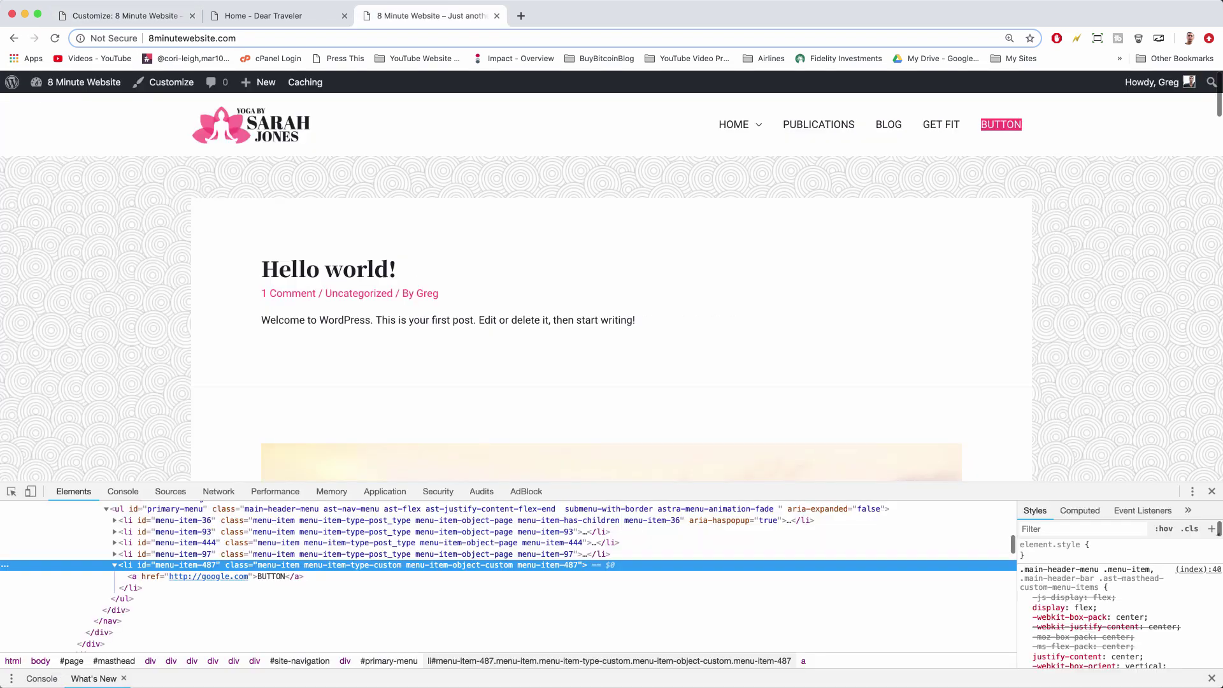
{"action": "left_click", "coordinate": [1212, 491]}
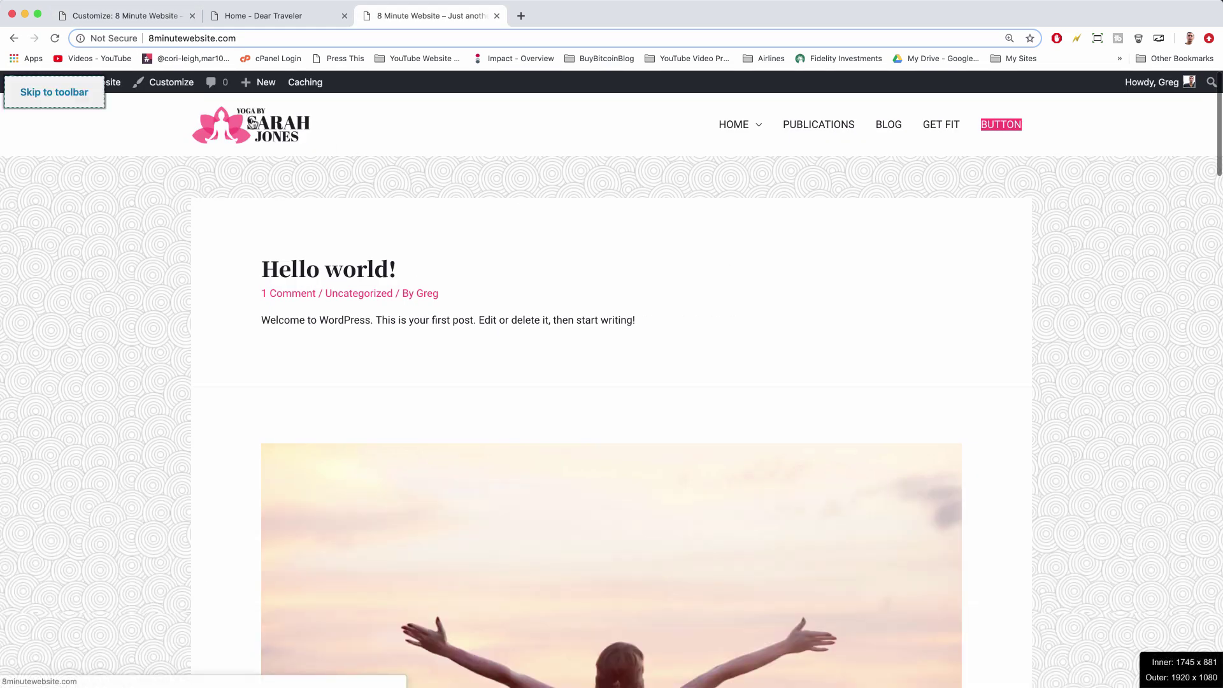
{"action": "left_click", "coordinate": [253, 123]}
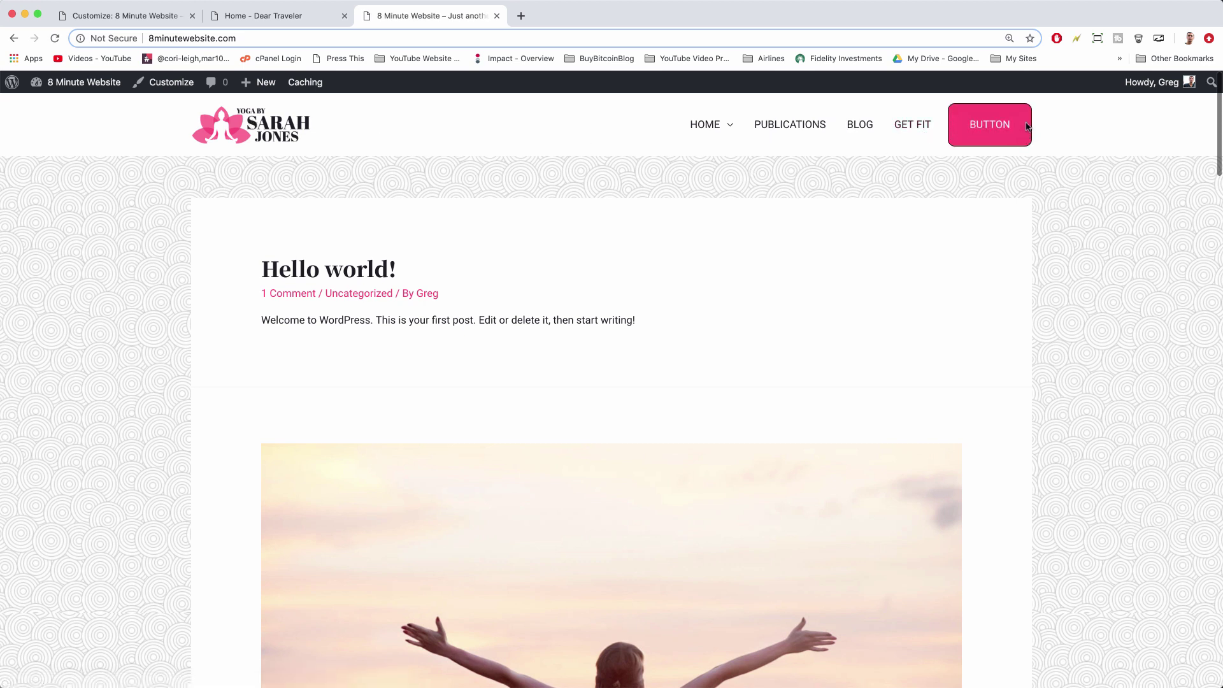
Step: Test the BUTTON menu item's link, which opens Google, then return to the site
{"action": "left_click", "coordinate": [973, 129]}
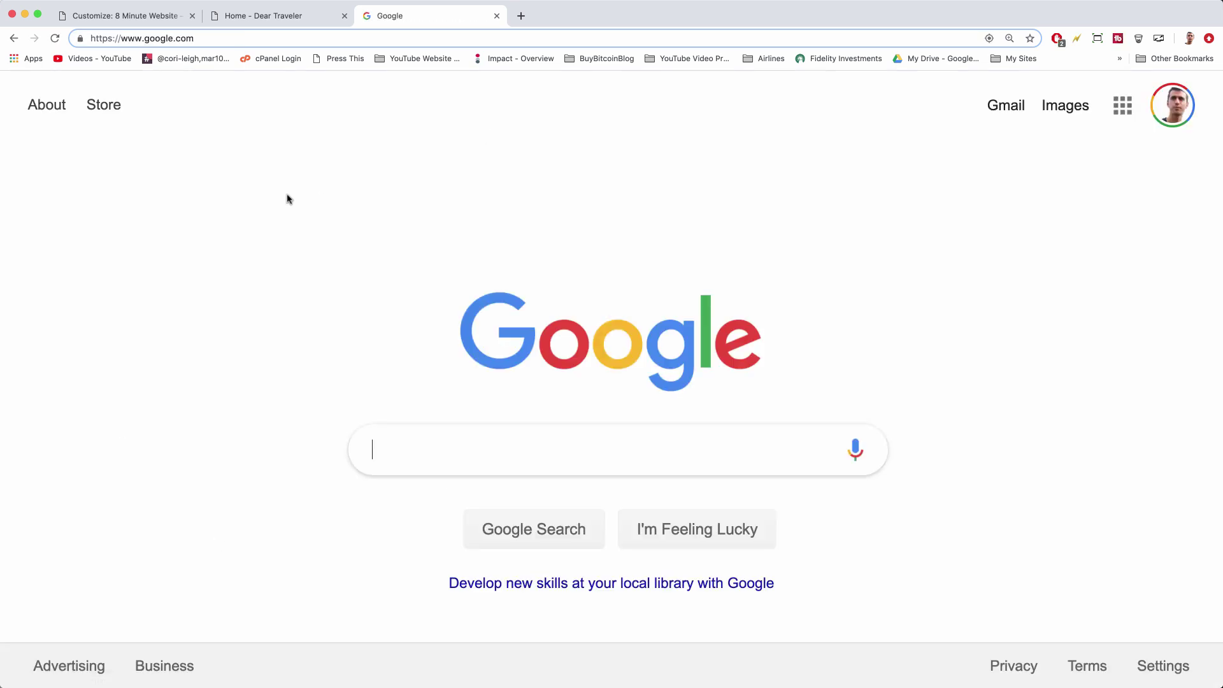
{"action": "left_click", "coordinate": [12, 38]}
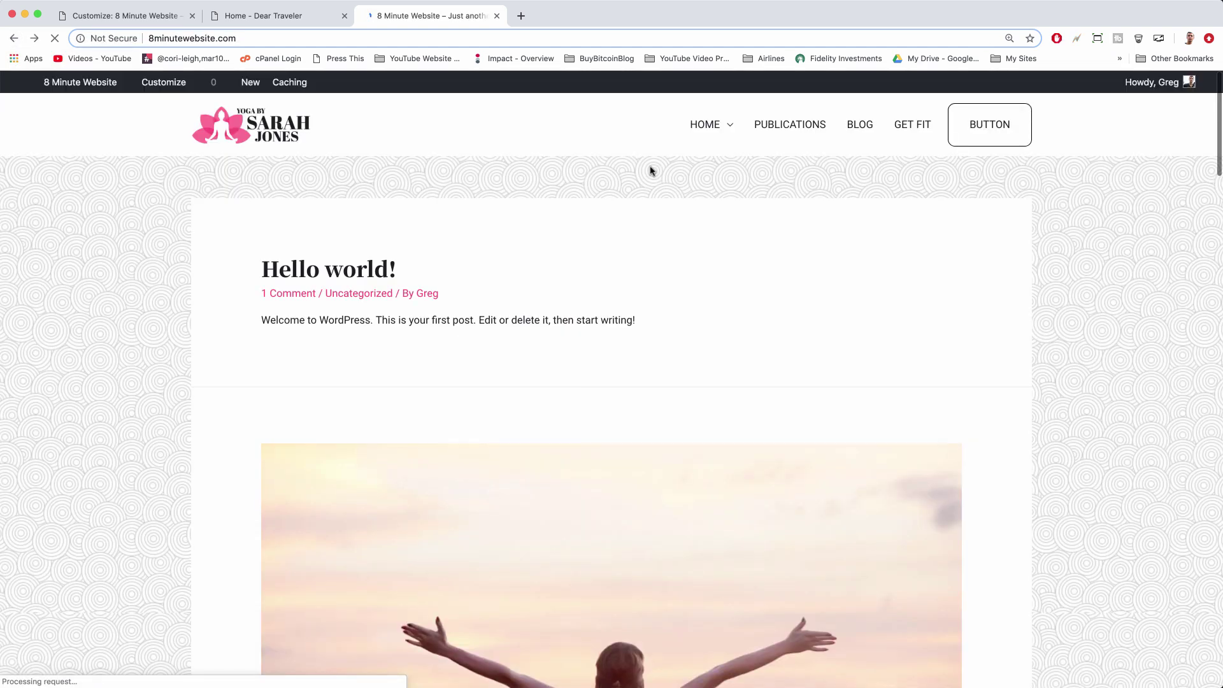
{"action": "scroll", "coordinate": [658, 293], "scroll_direction": "down", "scroll_amount": 10}
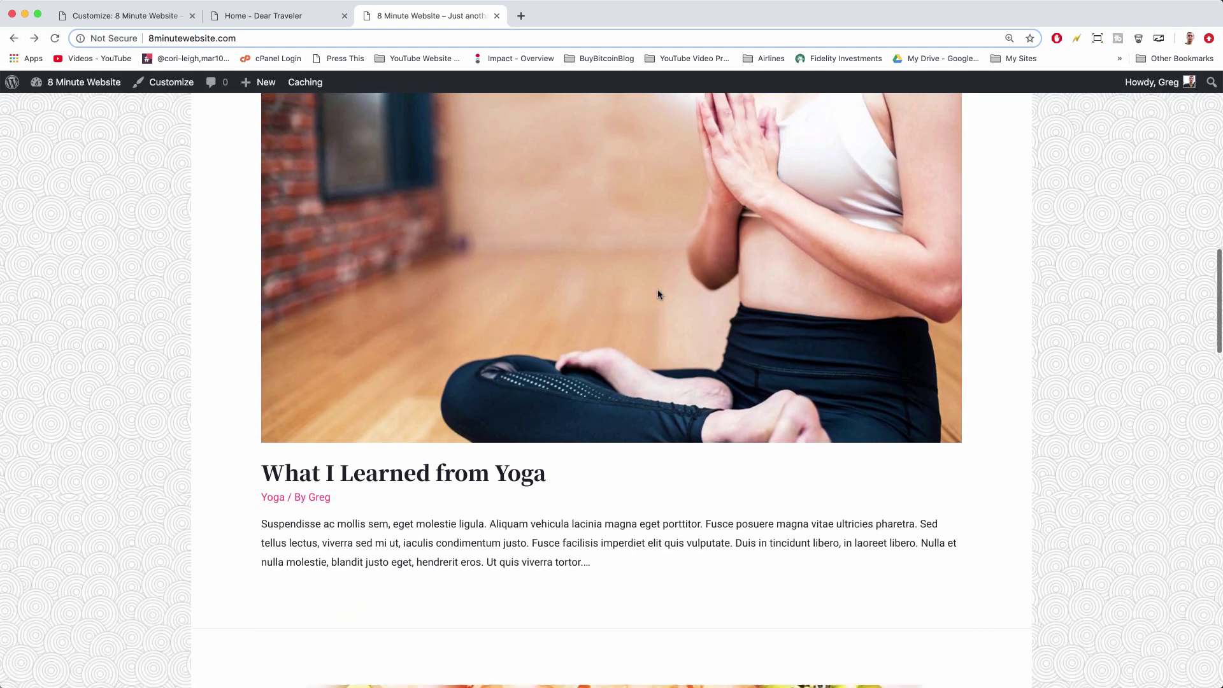
{"action": "scroll", "coordinate": [658, 293], "scroll_direction": "down", "scroll_amount": 10}
{"action": "scroll", "coordinate": [658, 293], "scroll_direction": "up", "scroll_amount": 20}
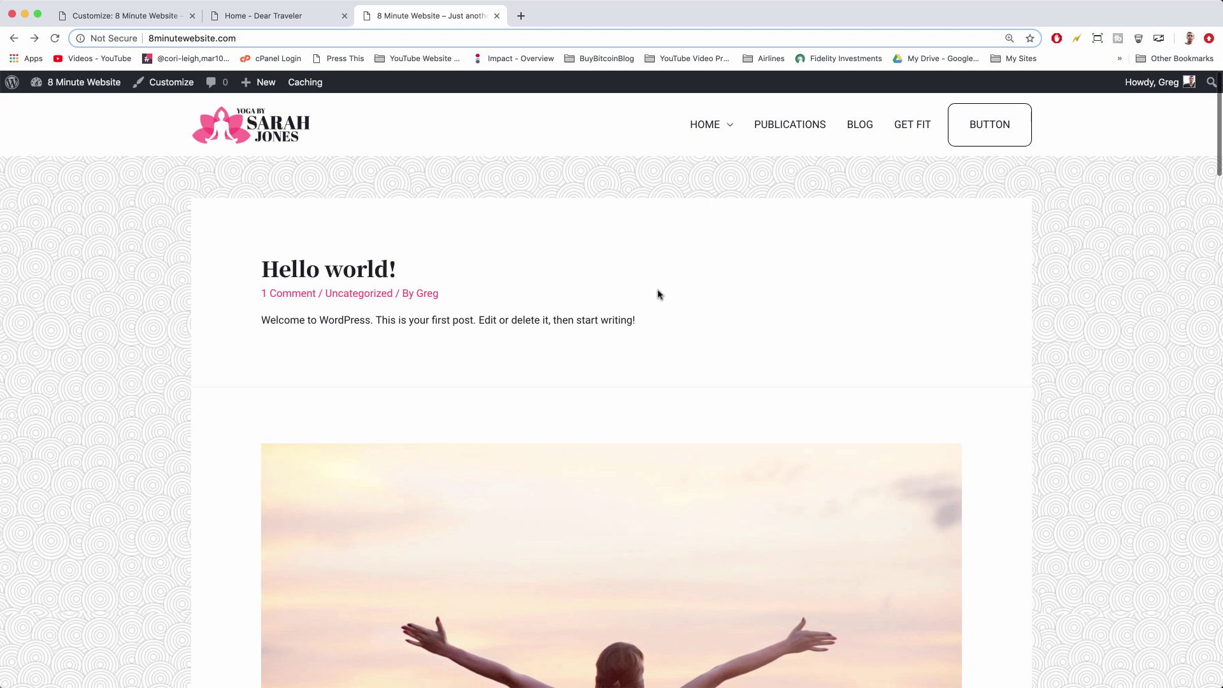